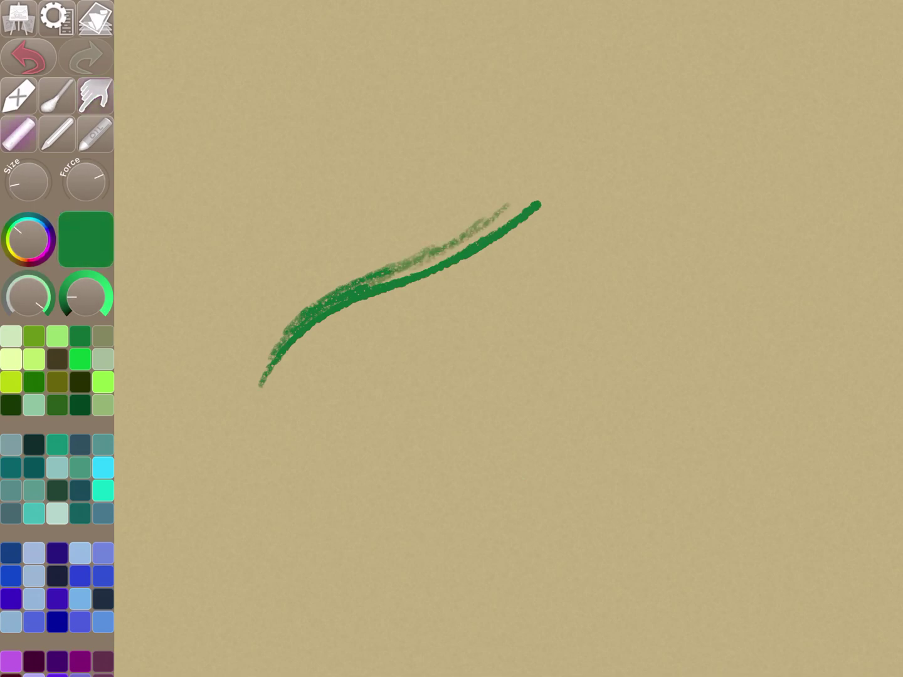
Add another dark green chalk stroke just above the sweeping curve.
left_click_drag(445, 251, 518, 203)
Thicken the upper stroke, thin the pastel, and line the patch's lower edge in dark green.
mouse_move(469, 240)
left_mouse_down()
mouse_move(548, 188)
mouse_move(404, 247)
left_mouse_up()
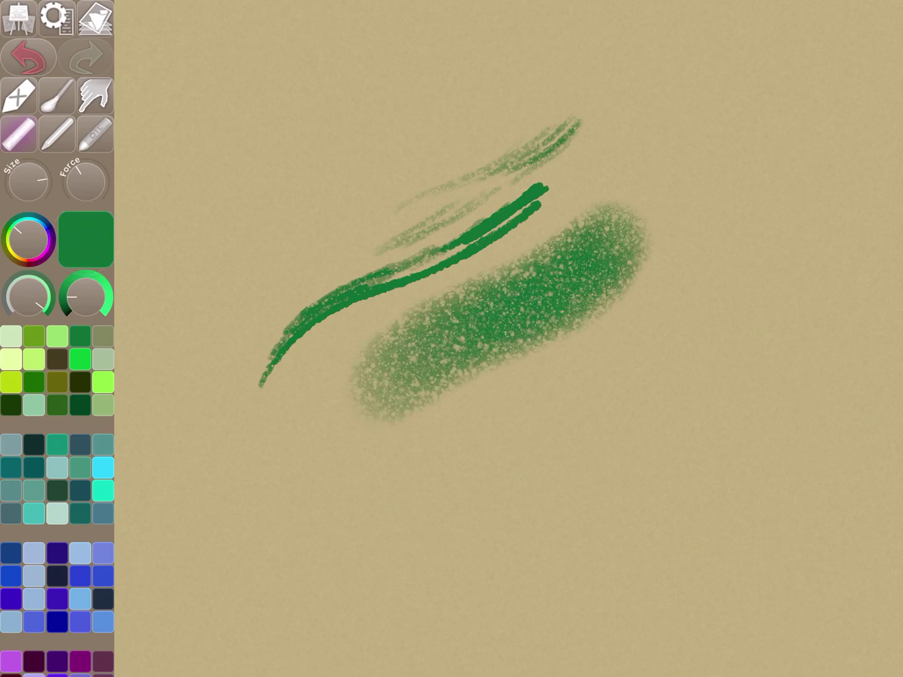
mouse_move(43, 180)
left_mouse_down()
mouse_move(38, 171)
mouse_move(16, 176)
mouse_move(14, 186)
left_mouse_up()
left_click_drag(591, 313, 429, 413)
left_click_drag(497, 359, 618, 289)
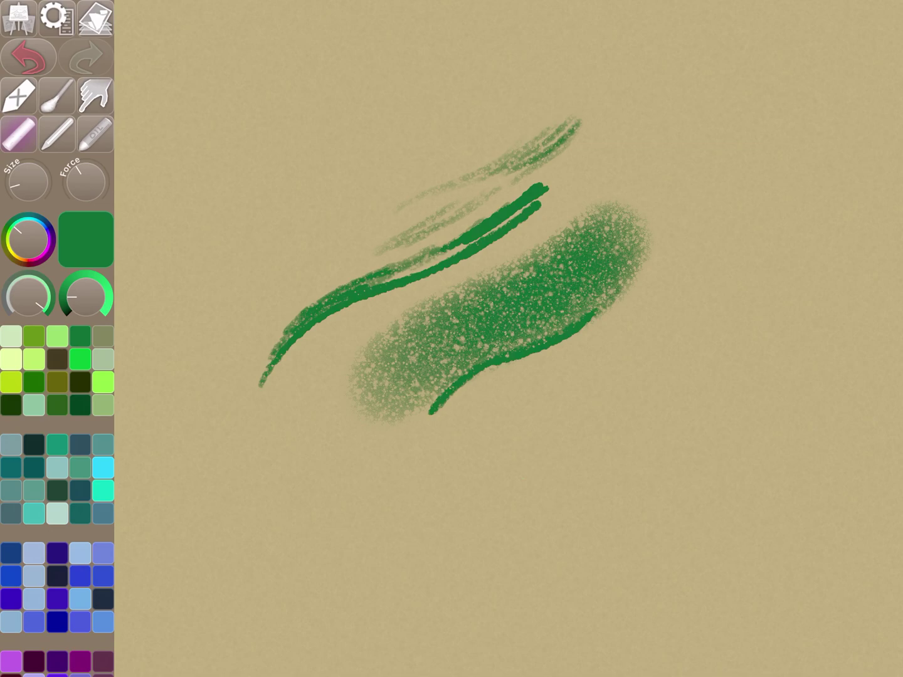
mouse_move(71, 296)
left_mouse_down()
mouse_move(95, 285)
mouse_move(85, 281)
left_mouse_up()
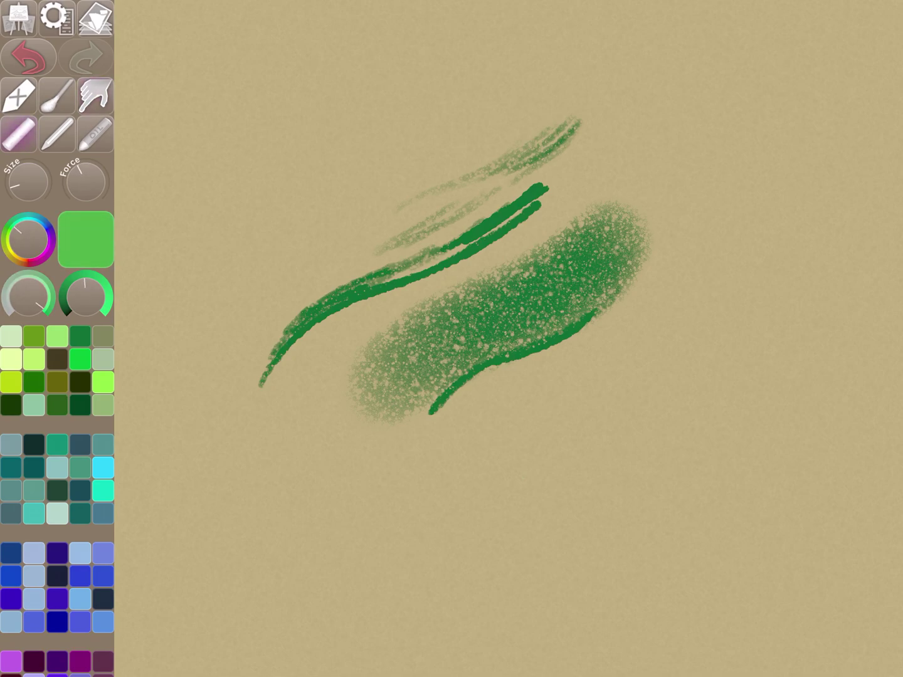
Add a light-green stroke below the patch and two thin dark olive and teal-green lines.
left_click_drag(463, 431, 544, 393)
left_click_drag(85, 282, 97, 287)
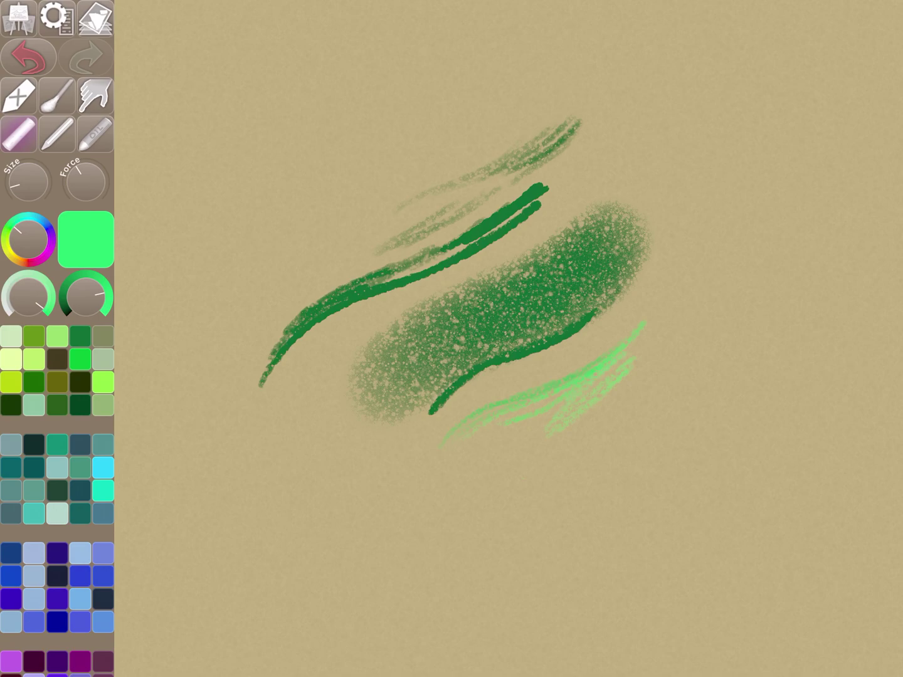
left_click(79, 382)
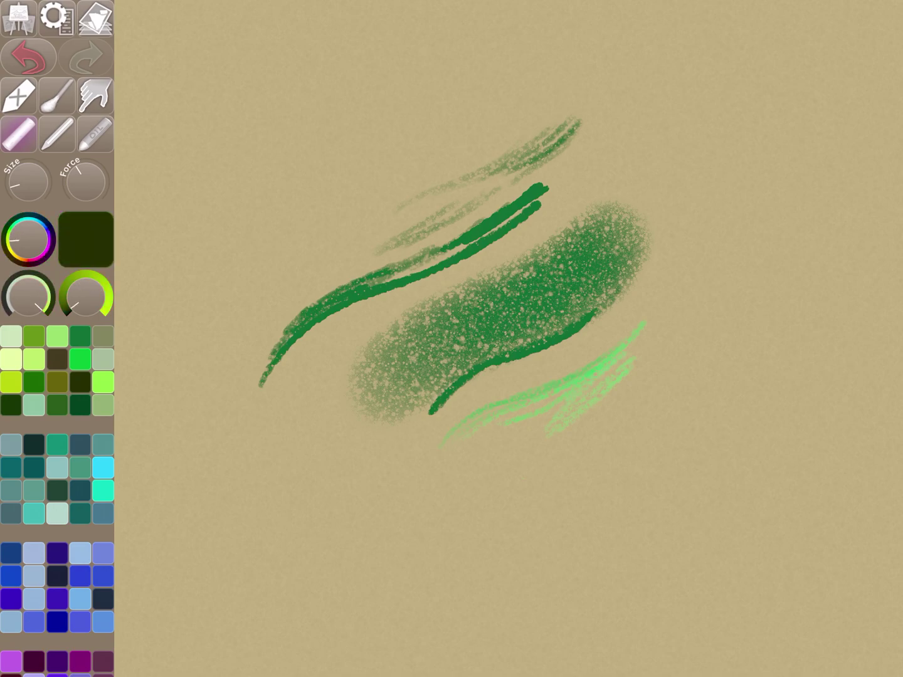
left_click_drag(468, 488, 584, 443)
left_click(56, 490)
left_click_drag(365, 538, 489, 507)
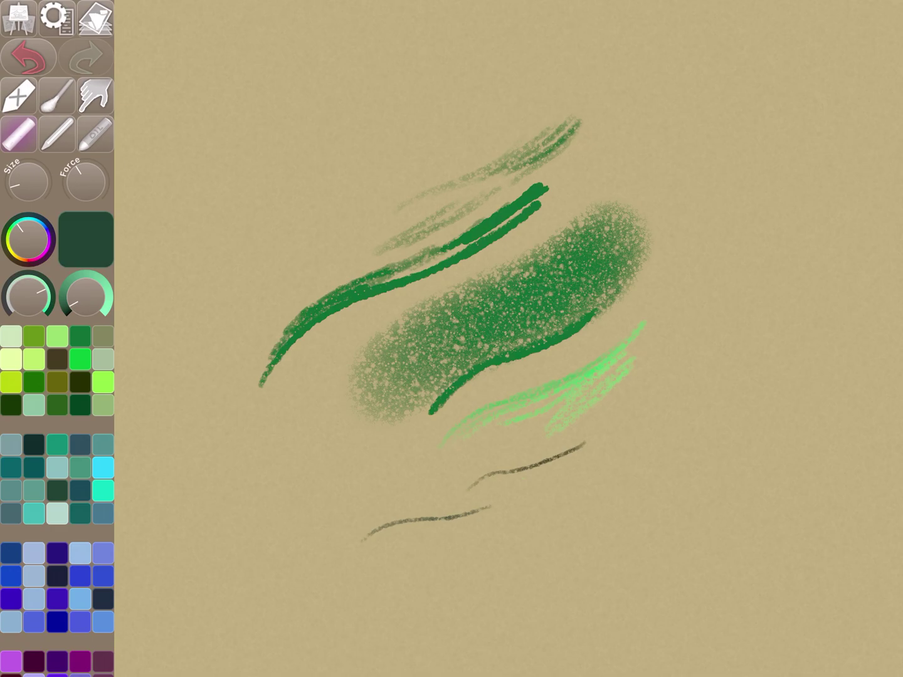
Layer medium-green and lime strokes across the patch, ending on a yellow-green hue.
left_click(80, 336)
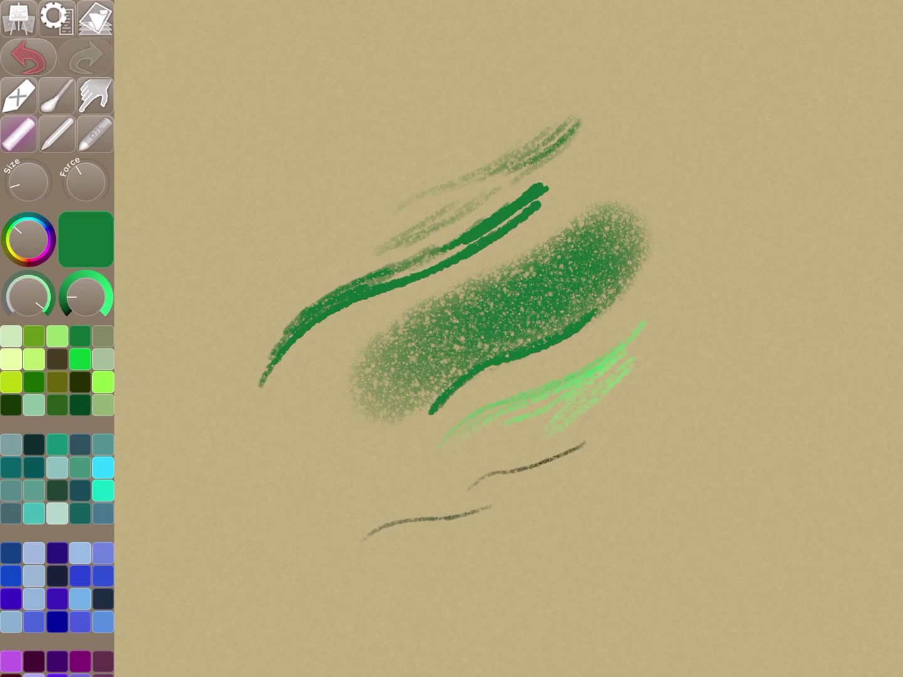
left_click_drag(386, 393, 453, 339)
left_click_drag(85, 304, 85, 286)
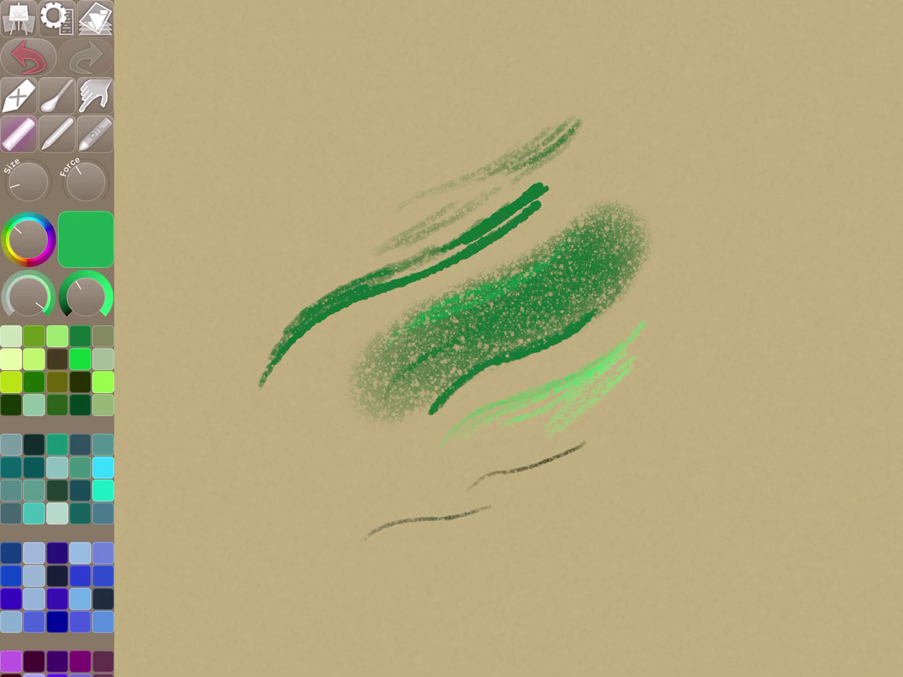
left_click(103, 382)
mouse_move(377, 349)
left_mouse_down()
mouse_move(407, 332)
mouse_move(367, 378)
mouse_move(416, 317)
mouse_move(434, 310)
left_mouse_up()
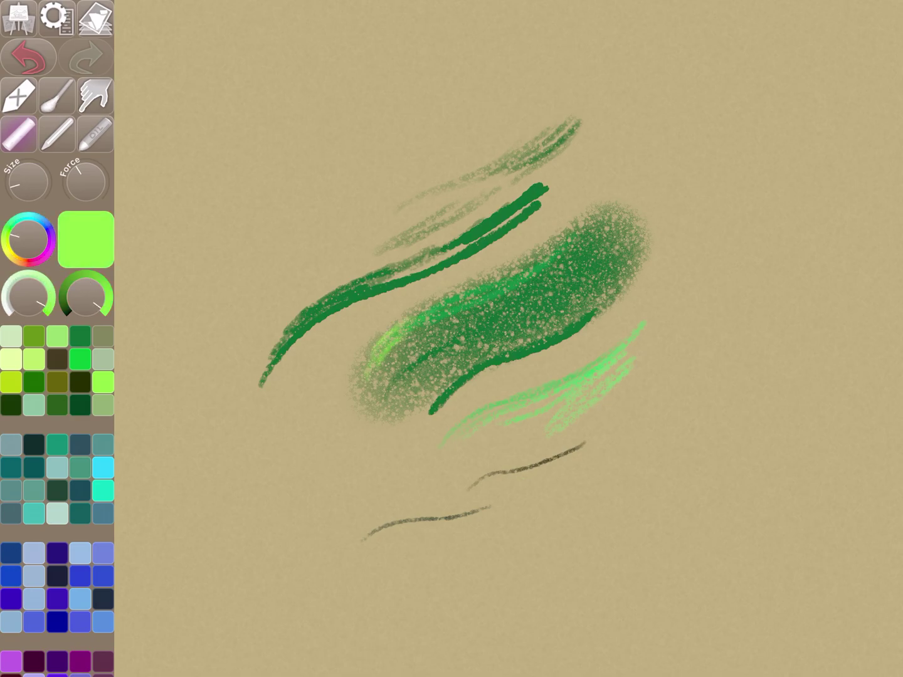
mouse_move(447, 260)
left_mouse_down()
mouse_move(469, 249)
mouse_move(349, 354)
mouse_move(346, 376)
left_mouse_up()
left_click_drag(96, 308, 85, 281)
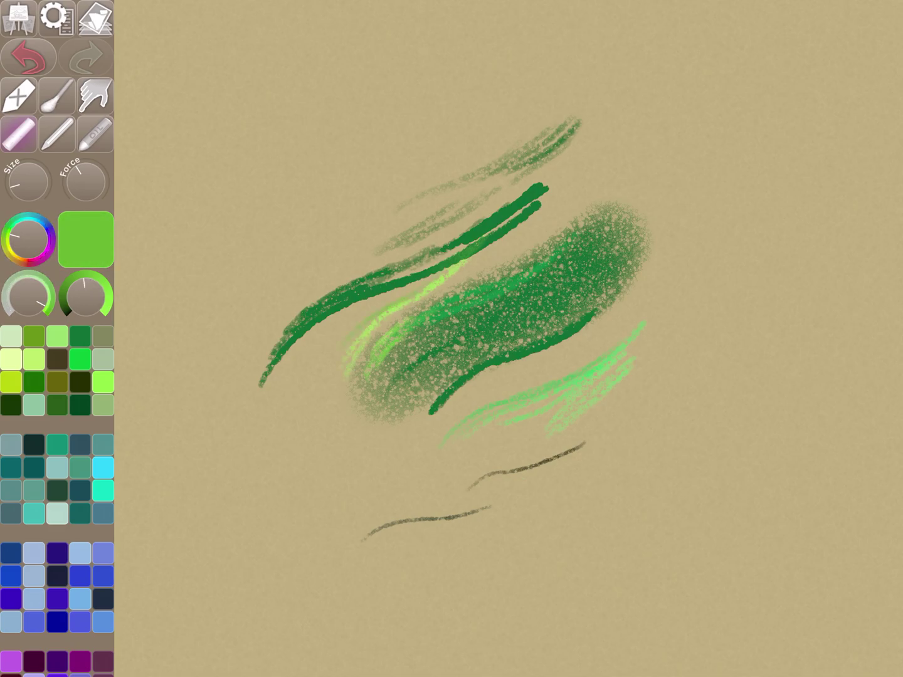
mouse_move(404, 303)
left_mouse_down()
mouse_move(329, 369)
mouse_move(393, 299)
left_mouse_up()
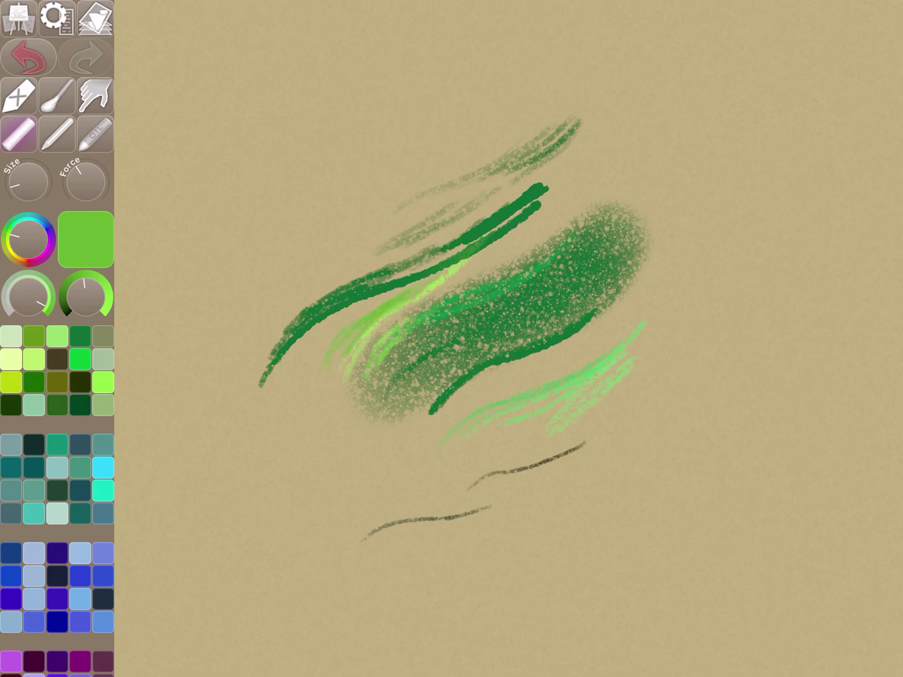
mouse_move(12, 236)
left_mouse_down()
mouse_move(17, 219)
mouse_move(32, 216)
mouse_move(49, 231)
mouse_move(29, 259)
mouse_move(47, 238)
mouse_move(10, 243)
mouse_move(15, 255)
mouse_move(10, 244)
left_mouse_up()
scroll(58, 500, "down", 3)
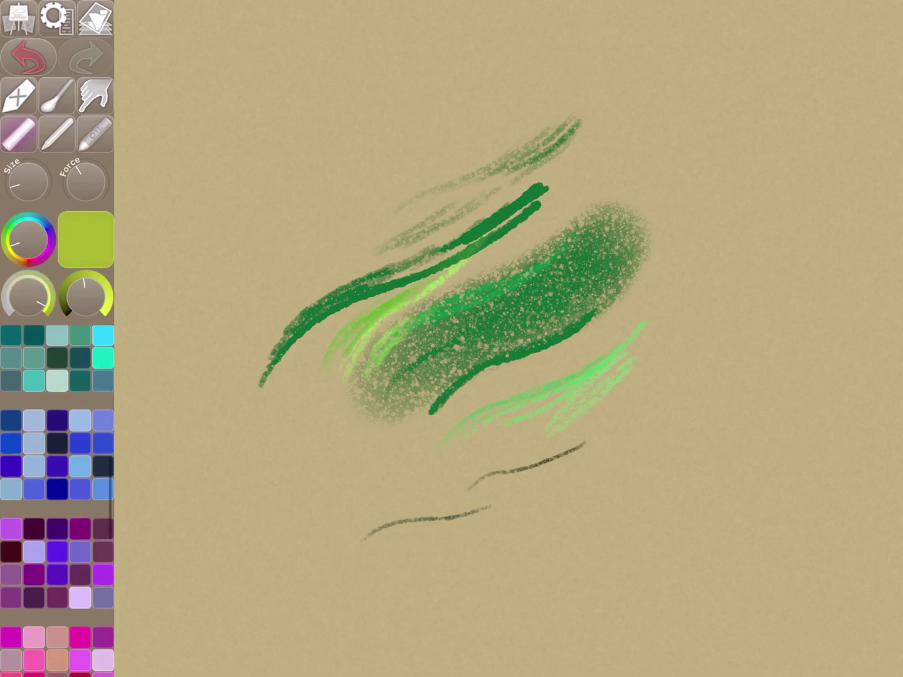
scroll(57, 501, "down", 5)
scroll(57, 501, "down", 5)
scroll(57, 501, "down", 5)
scroll(58, 501, "down", 3)
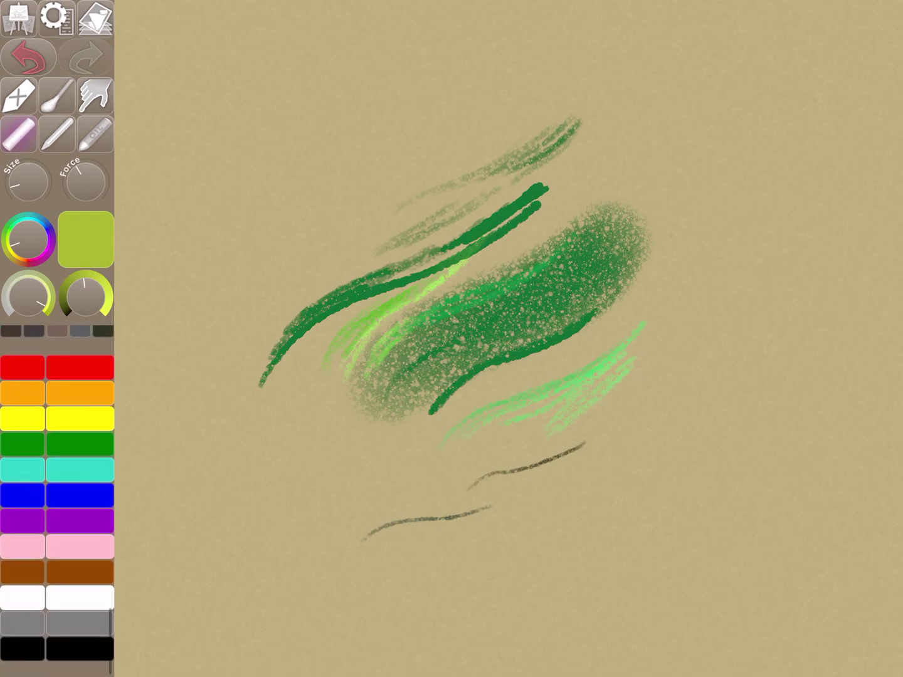
scroll(57, 501, "up", 3)
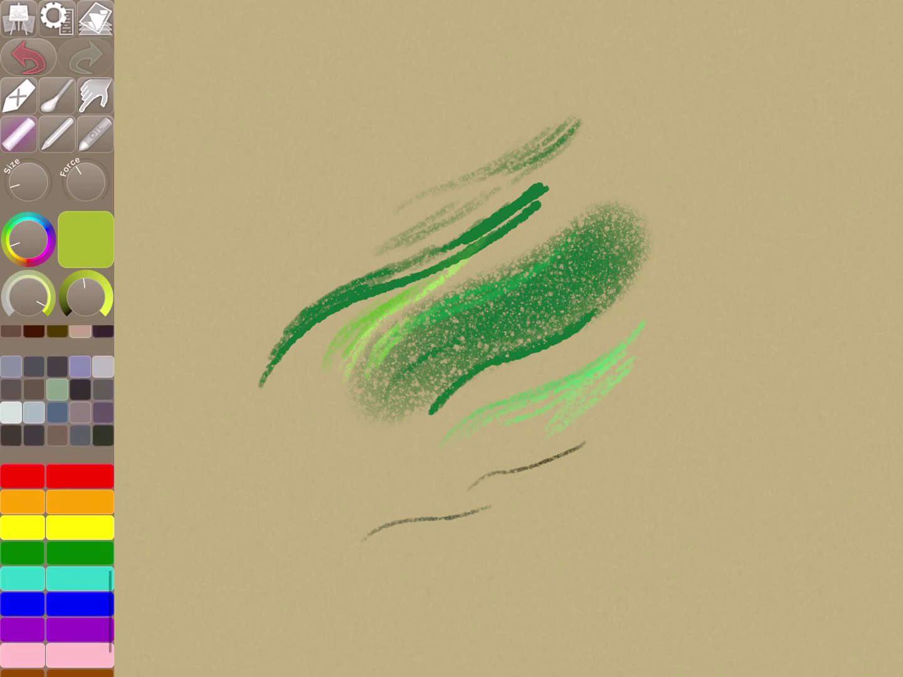
scroll(57, 501, "down", 5)
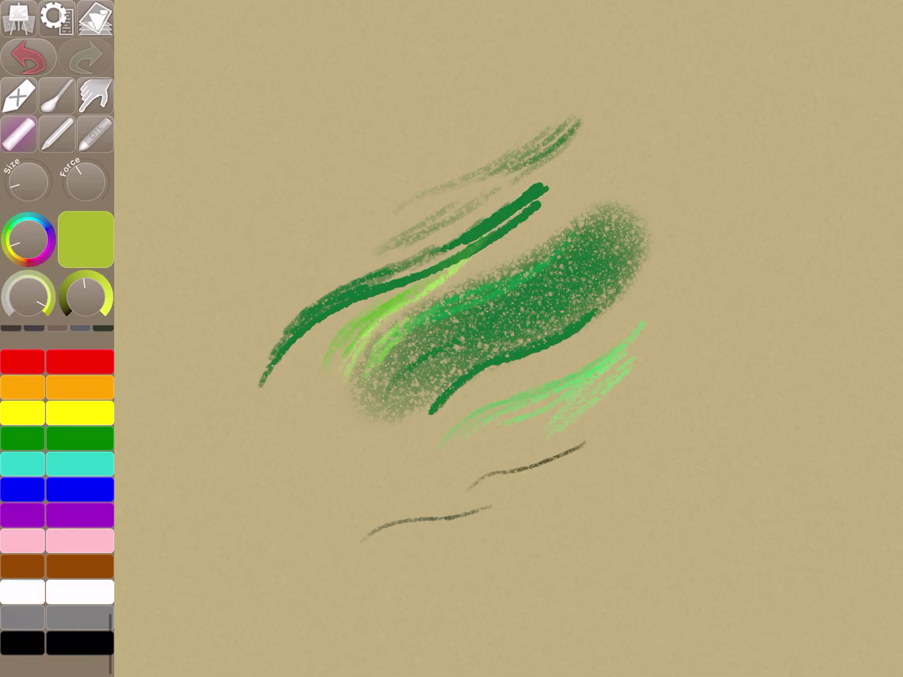
scroll(57, 501, "up", 3)
scroll(57, 501, "up", 5)
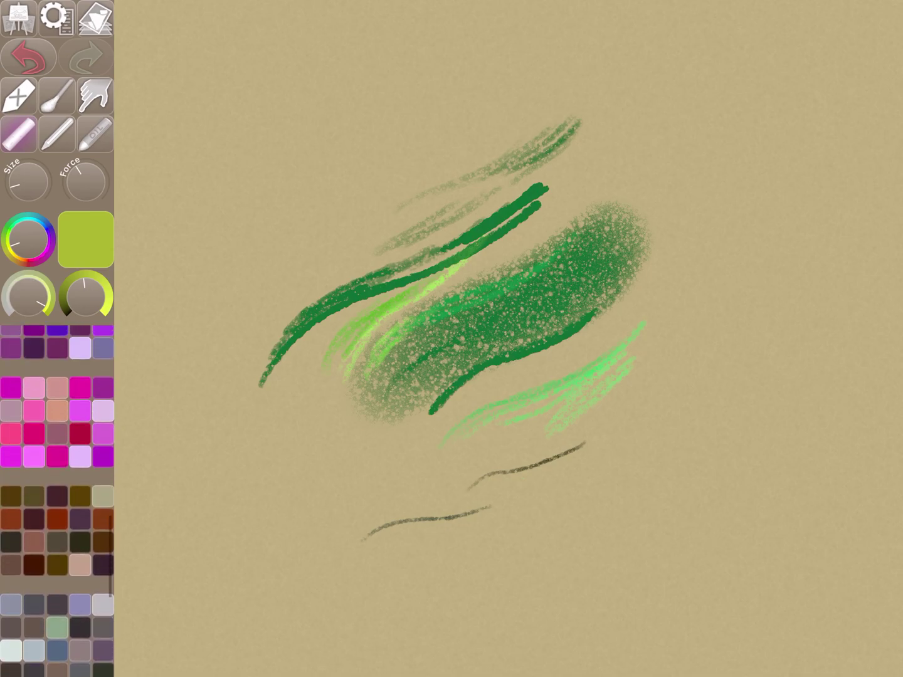
scroll(57, 501, "up", 5)
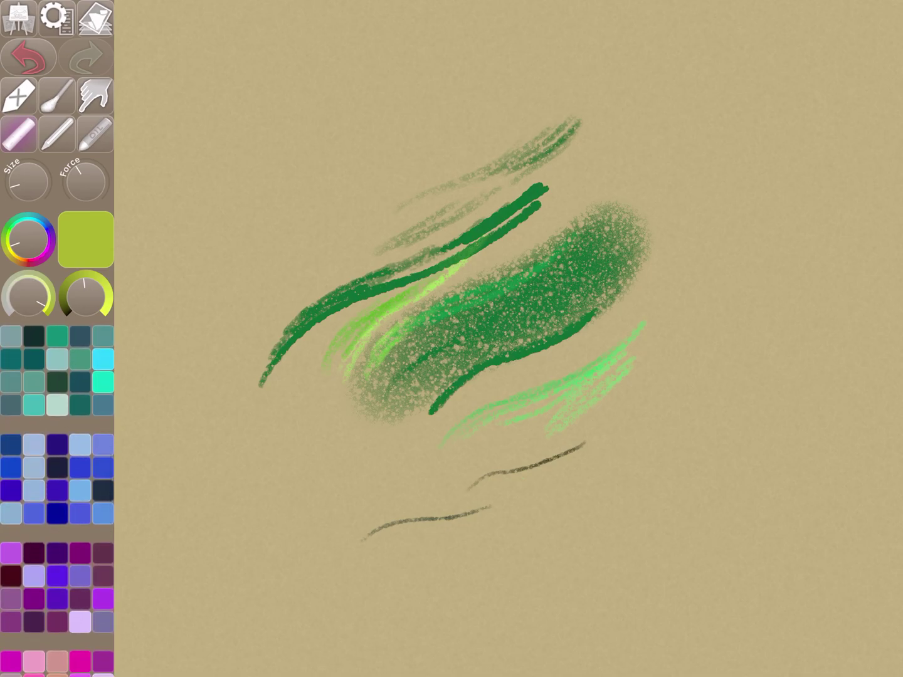
Shift the pastel hue from yellow-green to teal and switch on smudging.
left_click_drag(7, 243, 28, 216)
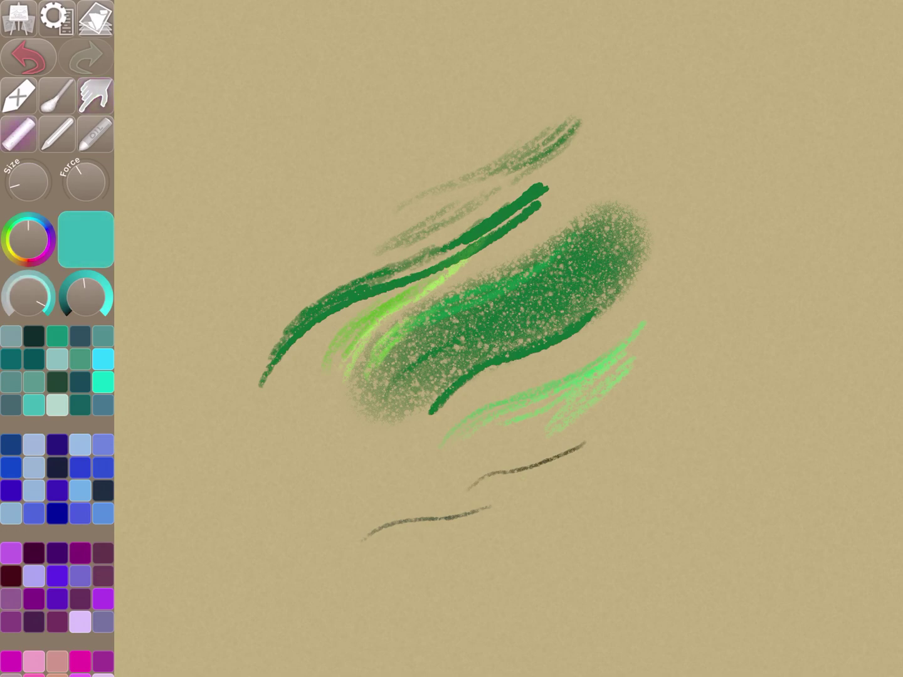
left_click(94, 95)
left_click(18, 133)
left_click(94, 95)
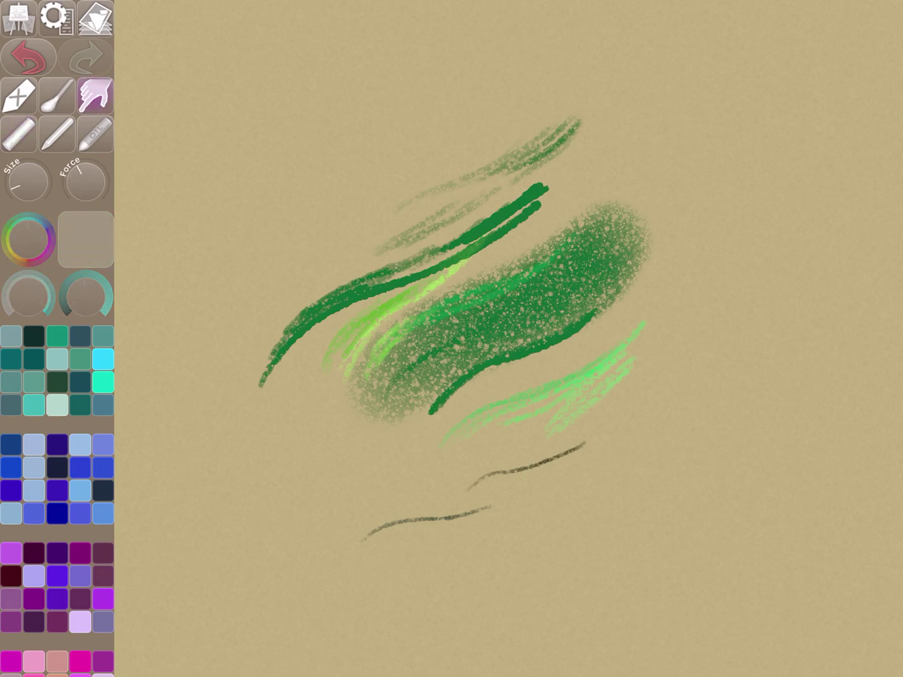
Switch among pastel, blending and smudge modes, settling on the blending brush.
left_click(18, 132)
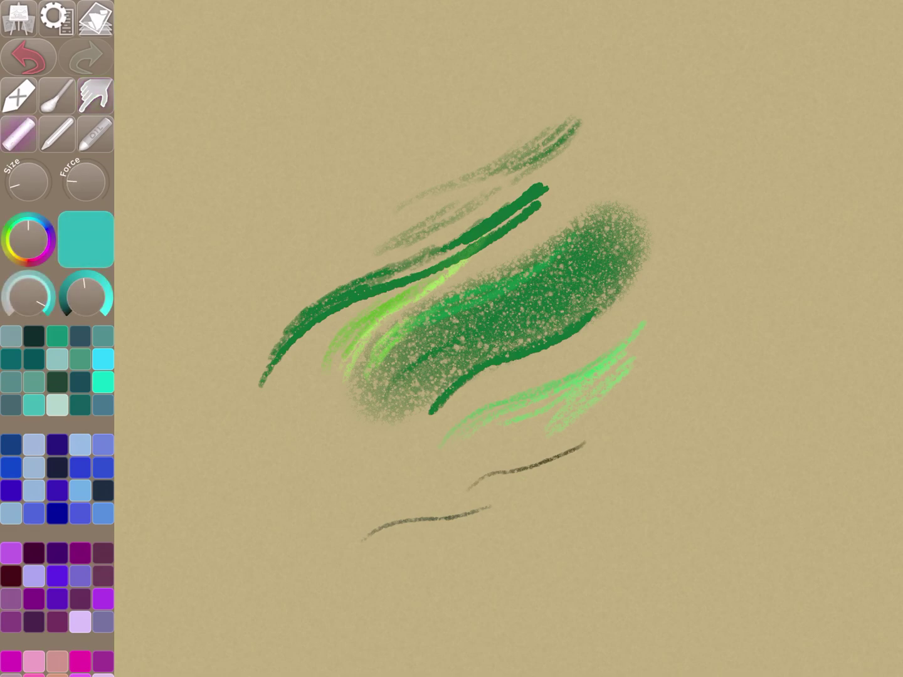
left_click(57, 95)
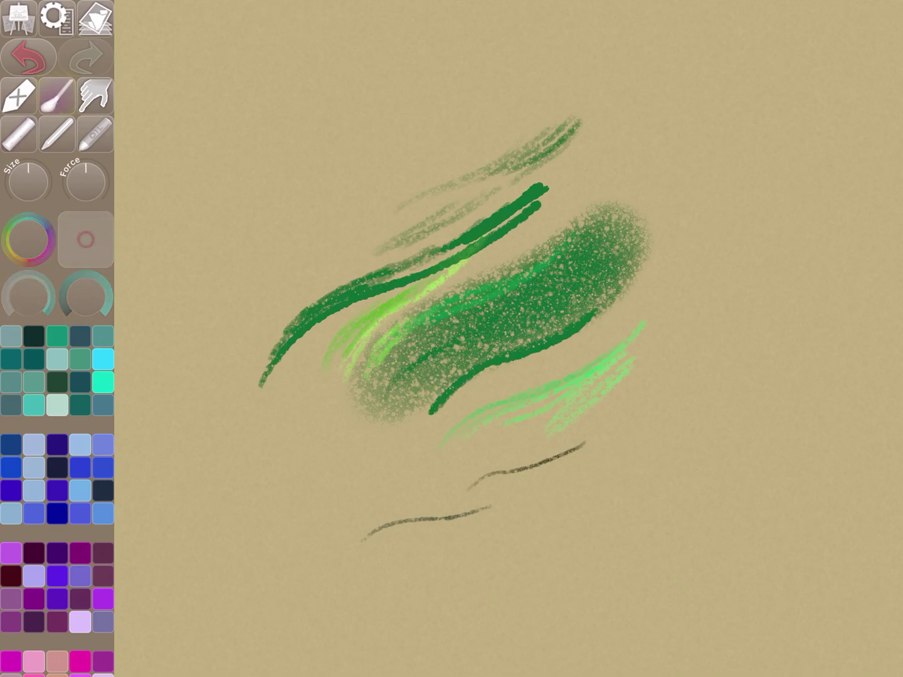
left_click(95, 95)
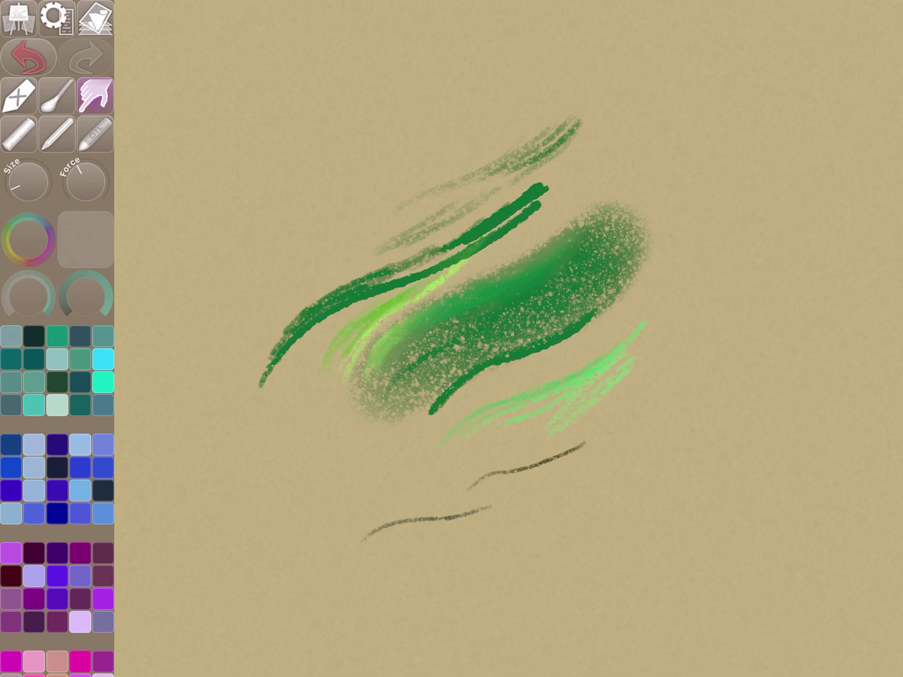
left_click(57, 95)
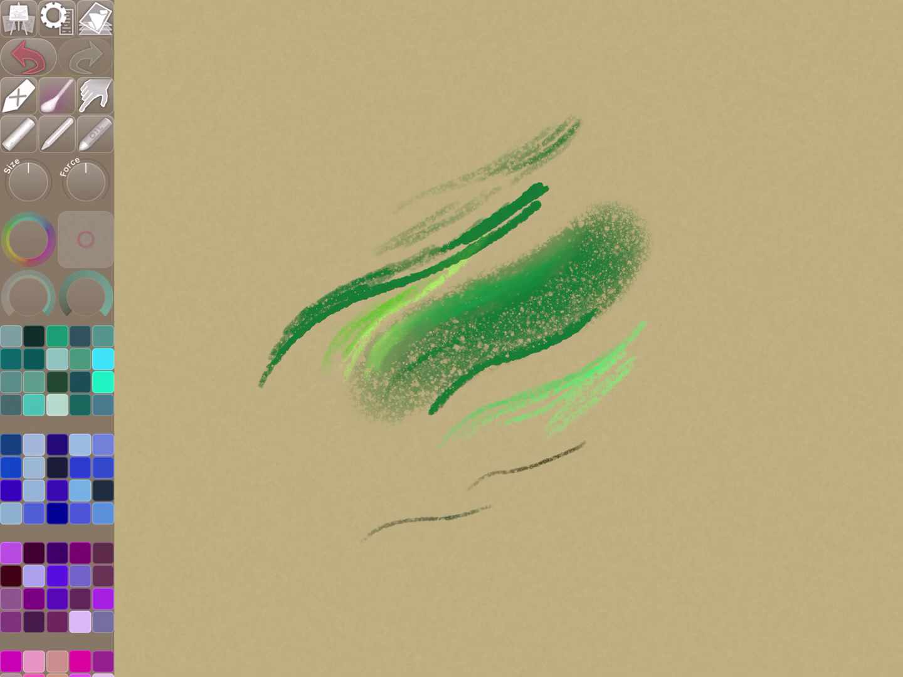
Lower the blender's size and strength and smear the faint strokes near the top.
left_click_drag(28, 183, 14, 184)
left_click_drag(85, 169, 73, 175)
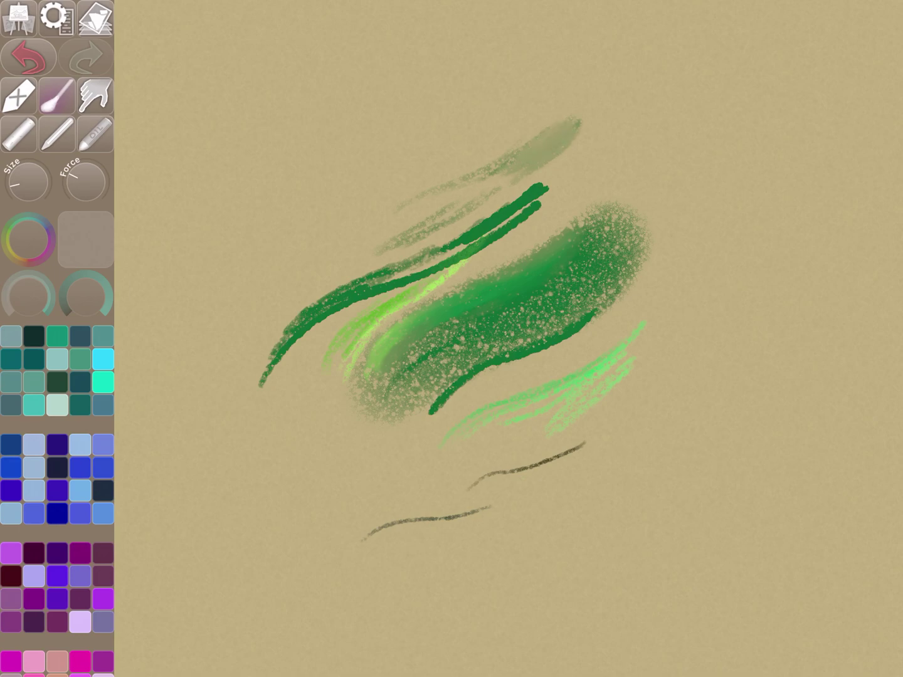
left_click_drag(533, 173, 528, 187)
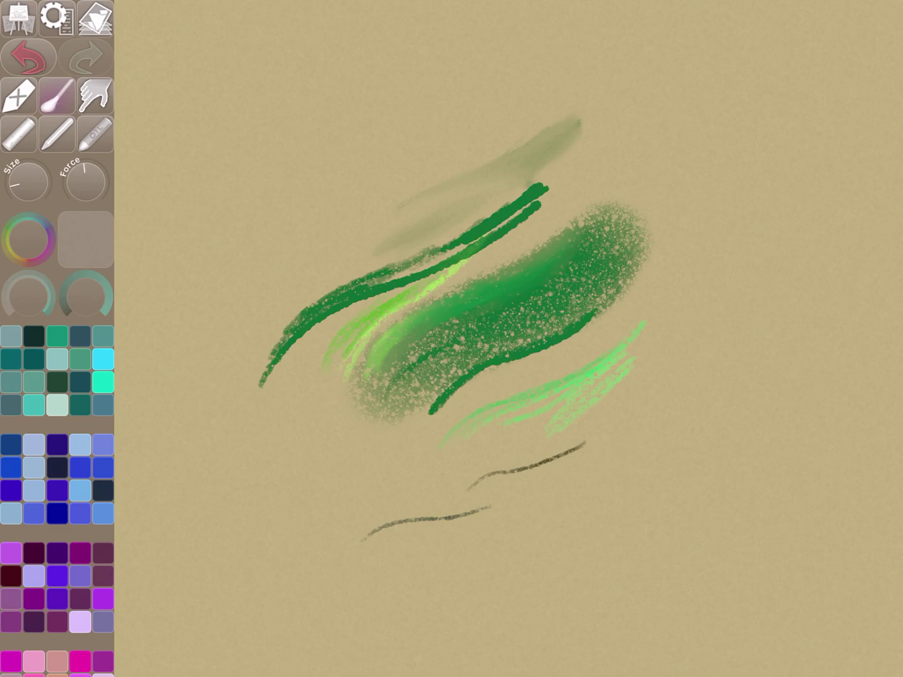
left_click_drag(76, 169, 71, 183)
Enlarge the eraser and remove both dark pencil lines and the light-green hatching.
left_click(19, 95)
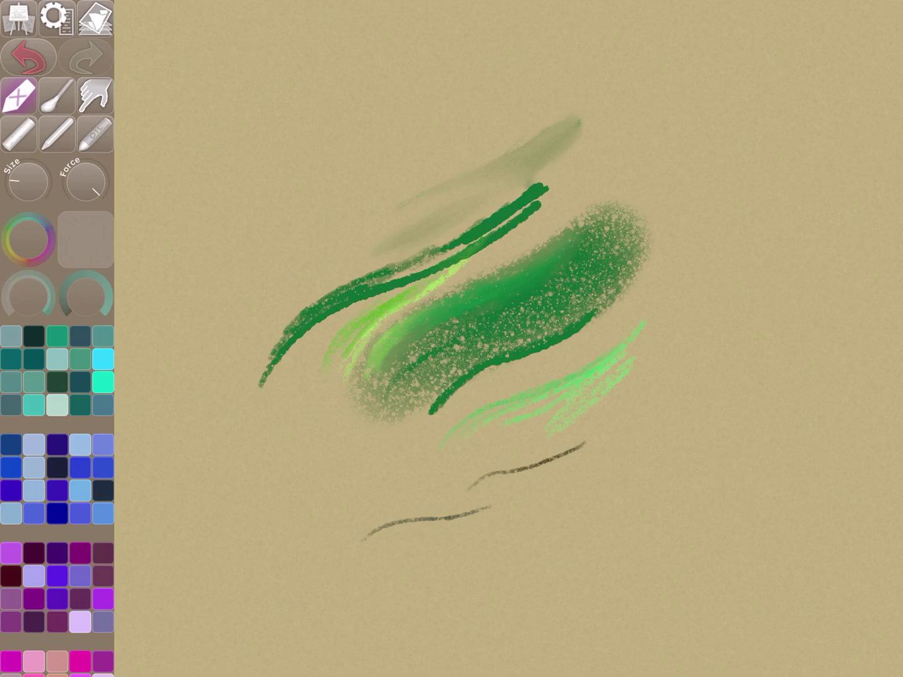
mouse_move(12, 180)
left_mouse_down()
mouse_move(29, 167)
mouse_move(42, 175)
mouse_move(27, 166)
mouse_move(14, 177)
left_mouse_up()
left_click_drag(584, 442, 364, 539)
left_click_drag(630, 369, 608, 388)
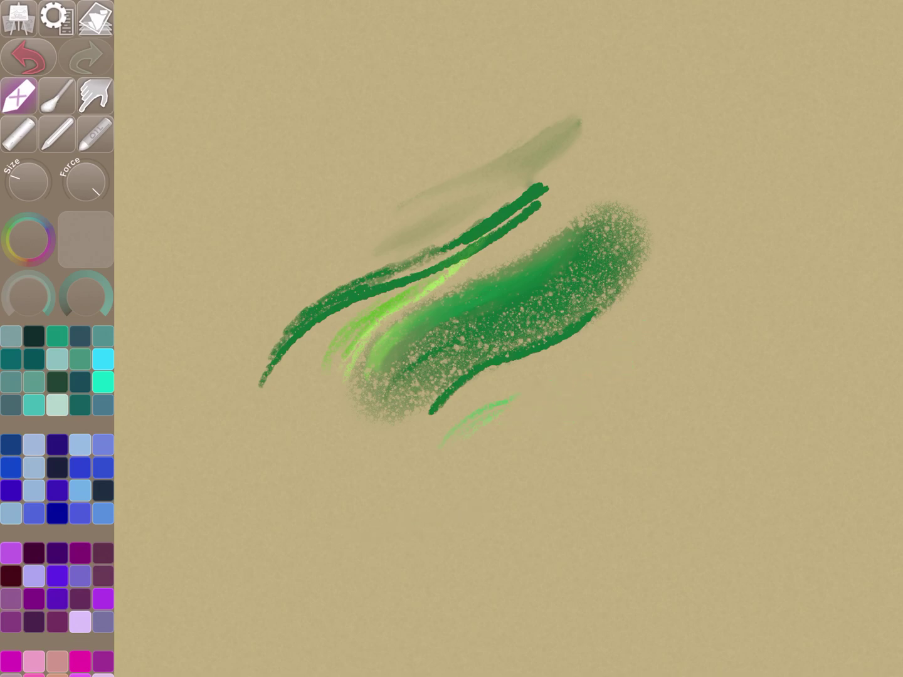
left_click_drag(515, 397, 439, 446)
Open the layer list and briefly check the green layer's options and paper settings.
left_click(94, 18)
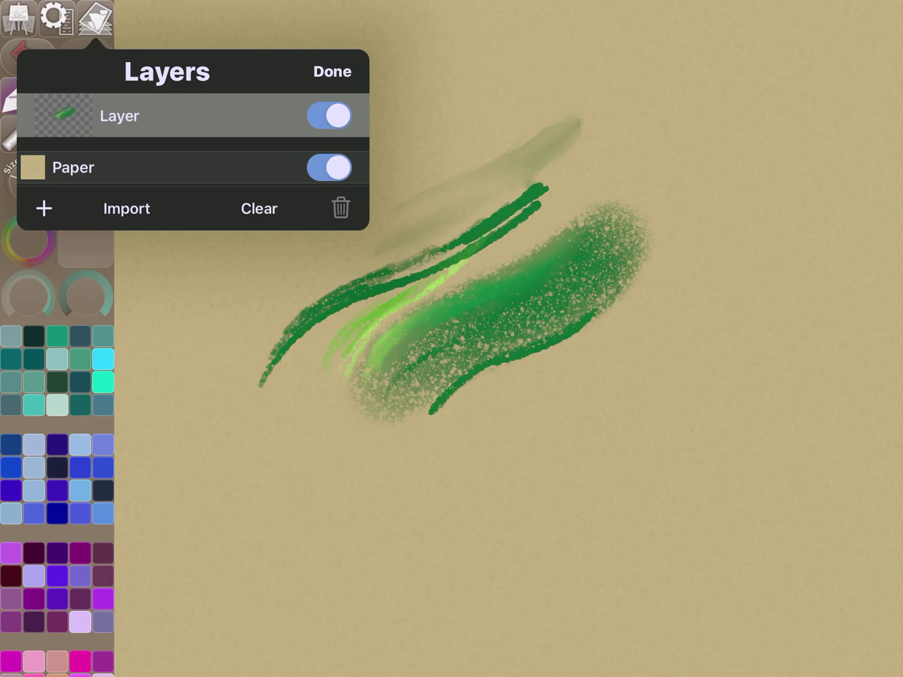
left_click(194, 116)
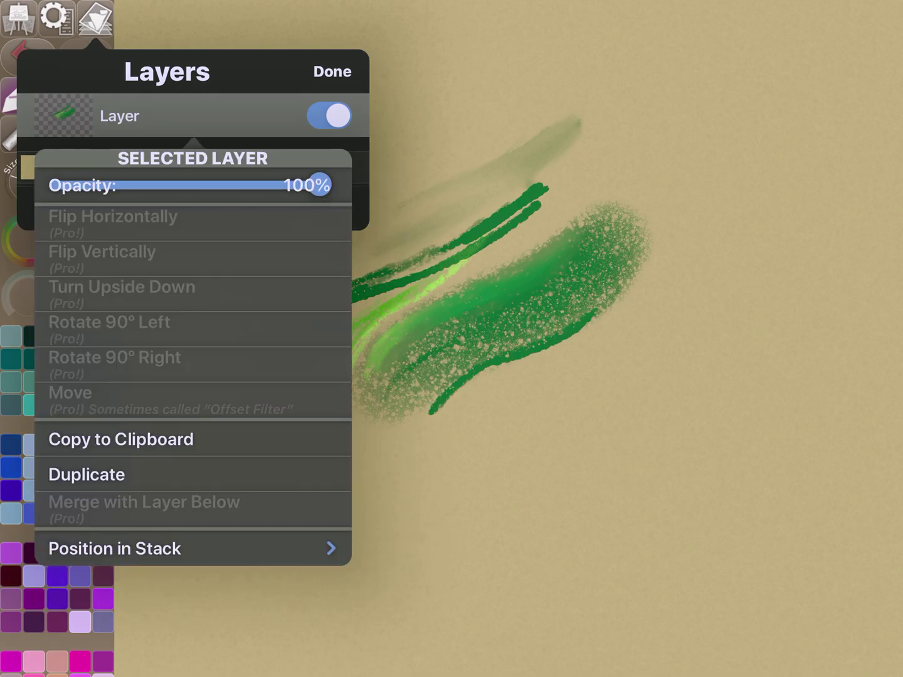
key("Escape")
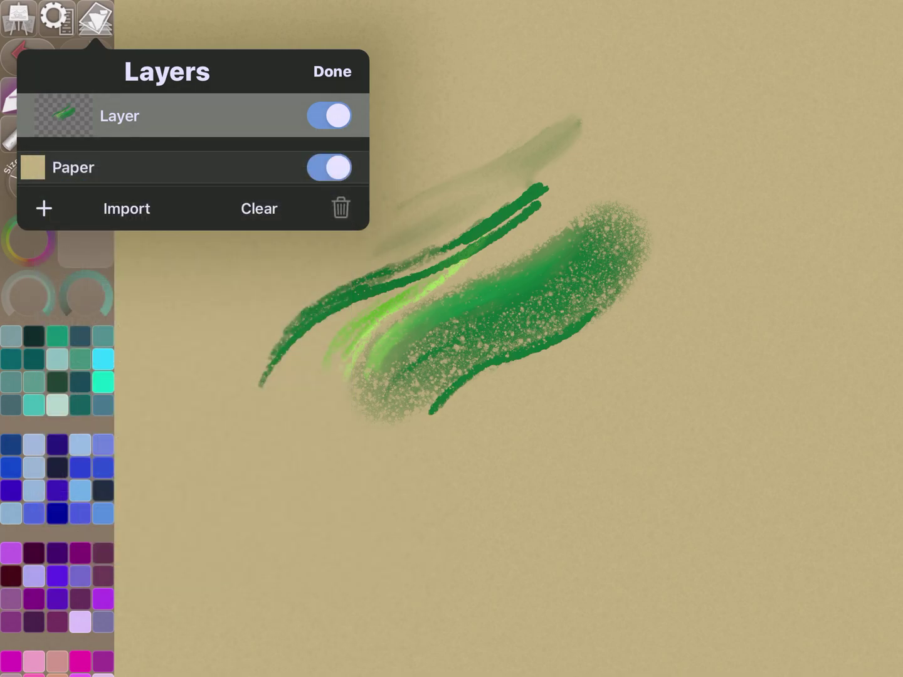
left_click(176, 166)
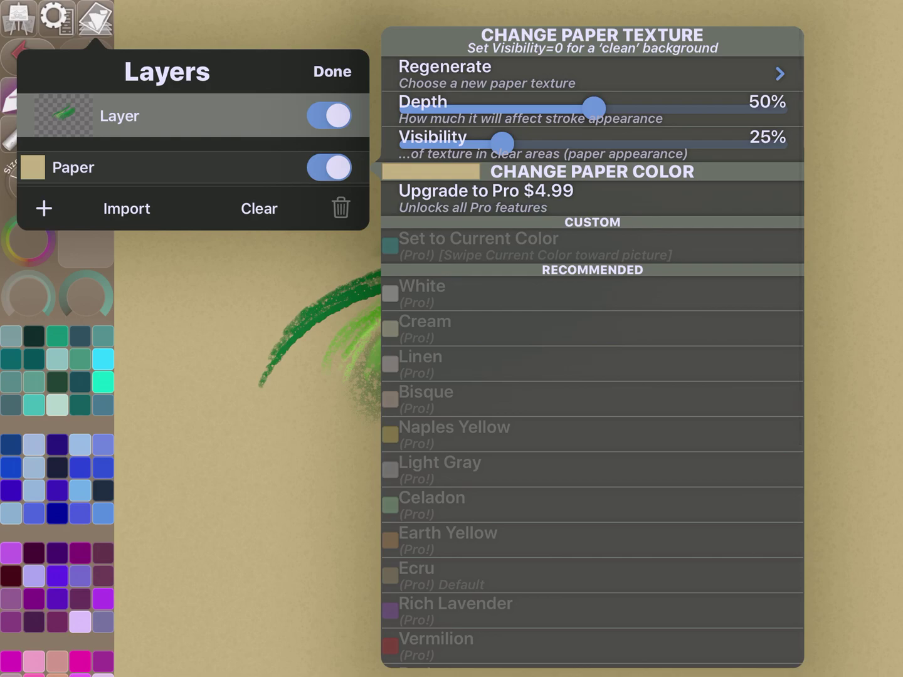
key("Escape")
Add an empty layer, move it below the green-stroke layer, and close the list.
left_click(44, 208)
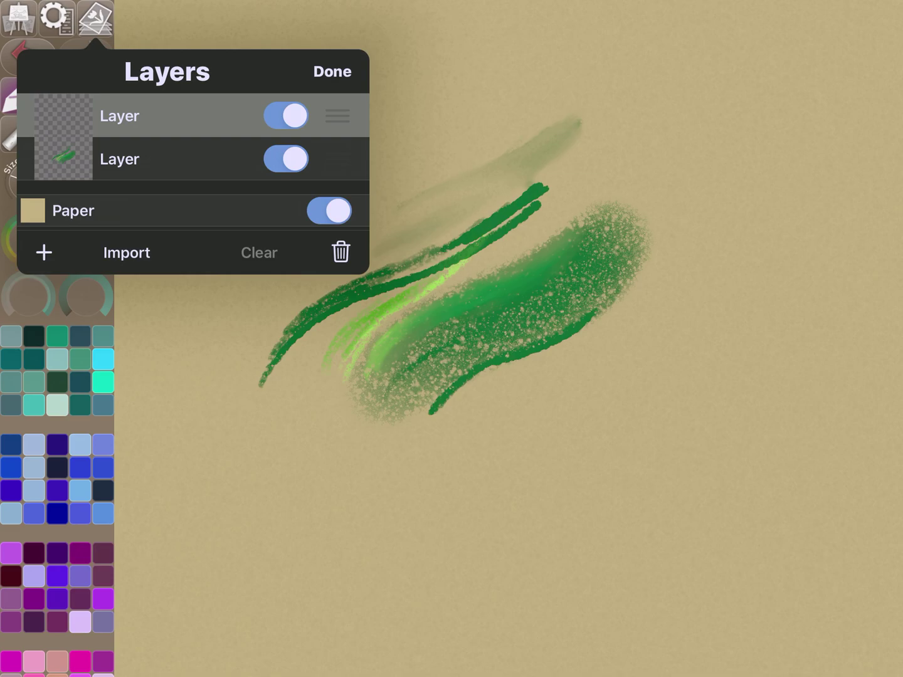
left_click_drag(337, 115, 336, 164)
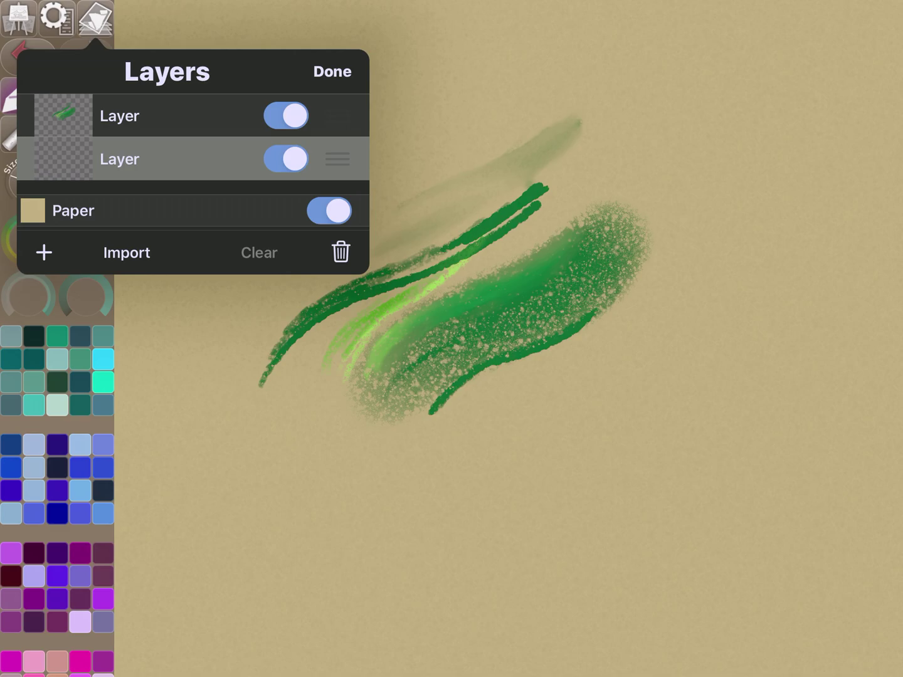
left_click(176, 159)
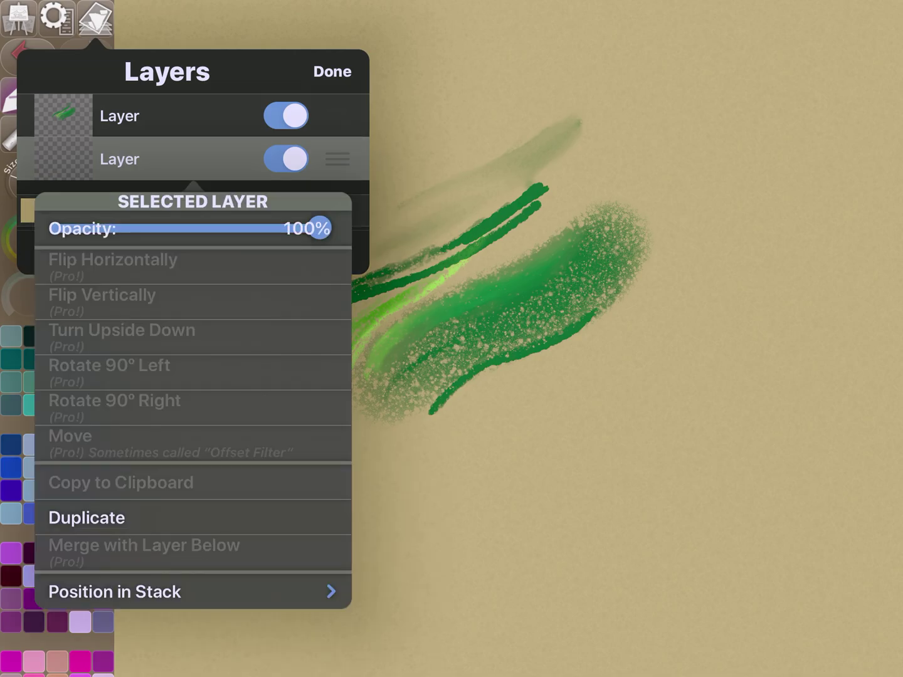
left_click(176, 159)
left_click(176, 158)
left_click(177, 158)
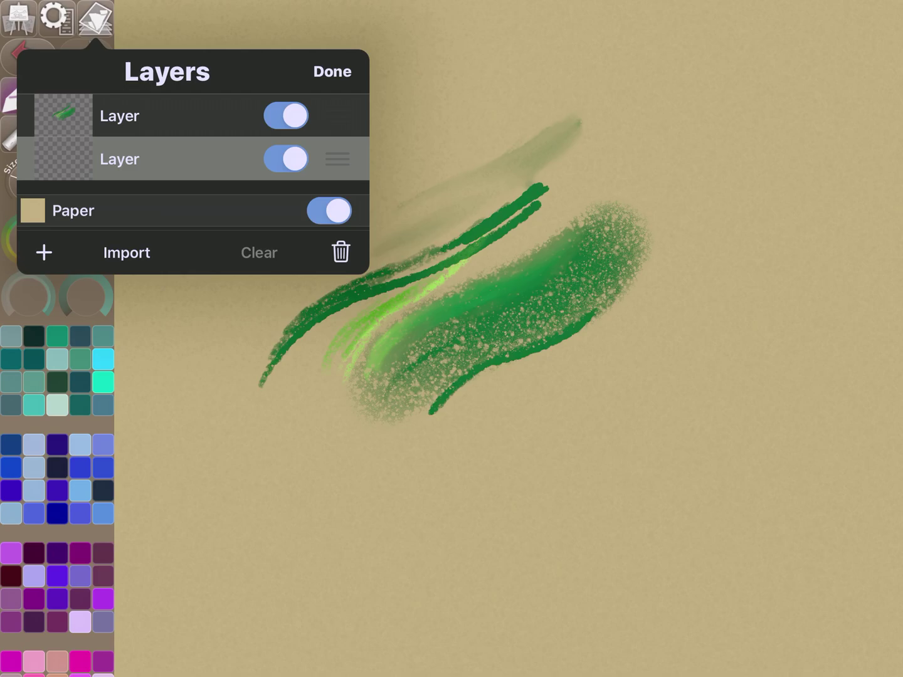
left_click(333, 72)
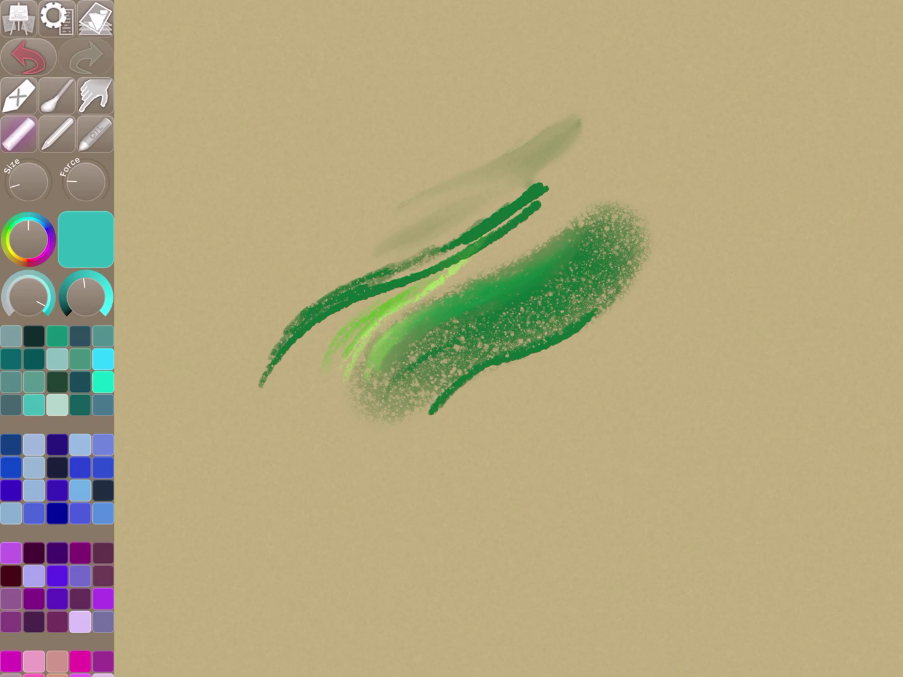
left_click(85, 239)
key("Escape")
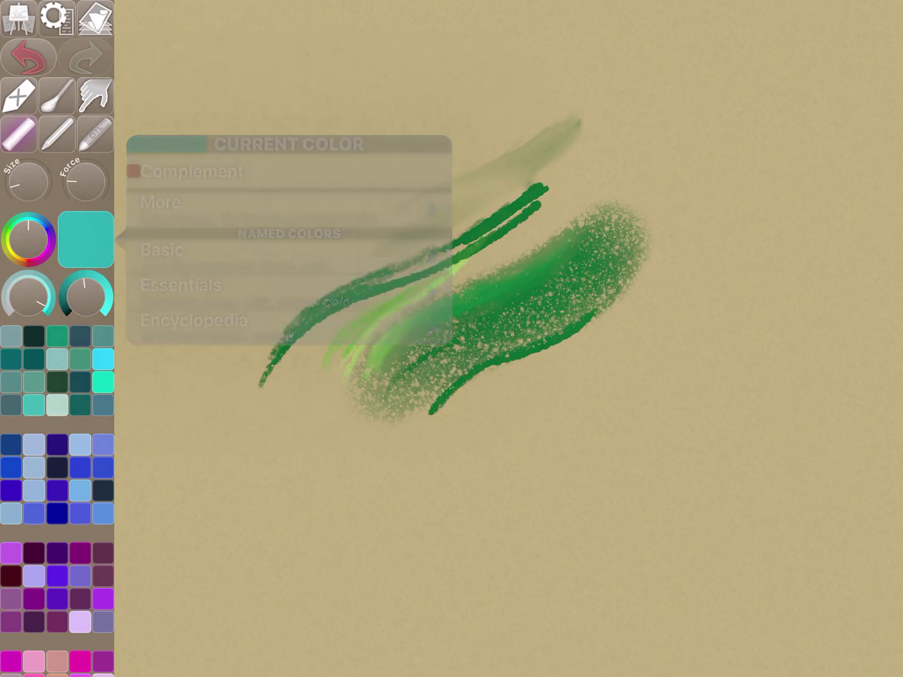
left_click(18, 135)
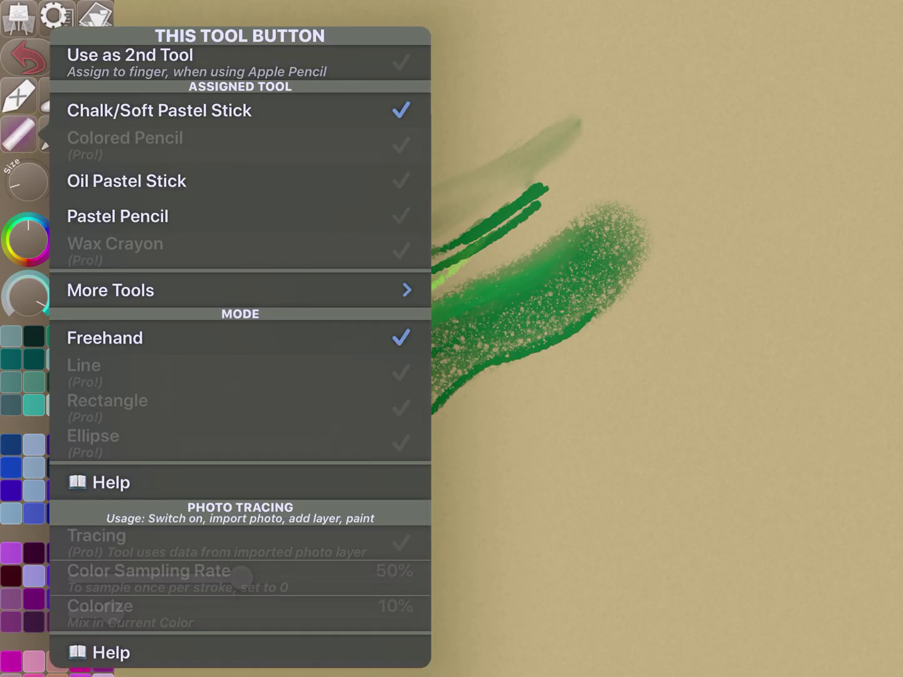
key("Escape")
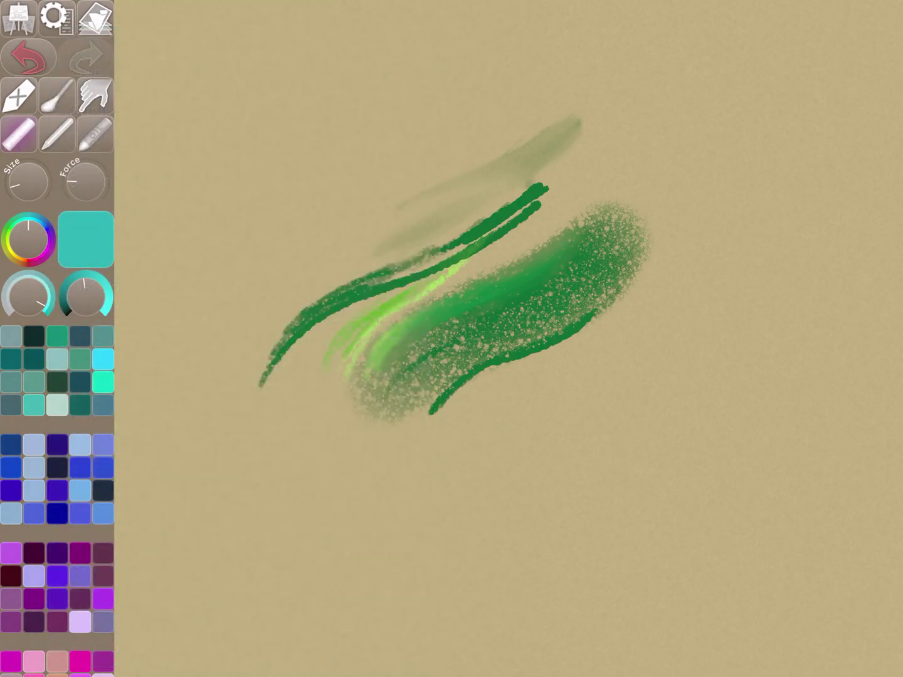
left_click_drag(16, 185, 33, 168)
Lay pale teal chalk below, right of and along the bottom of the grass.
left_click_drag(338, 381, 275, 423)
mouse_move(526, 381)
left_mouse_down()
mouse_move(586, 356)
mouse_move(638, 367)
mouse_move(657, 286)
mouse_move(705, 264)
left_mouse_up()
left_click_drag(688, 312, 680, 366)
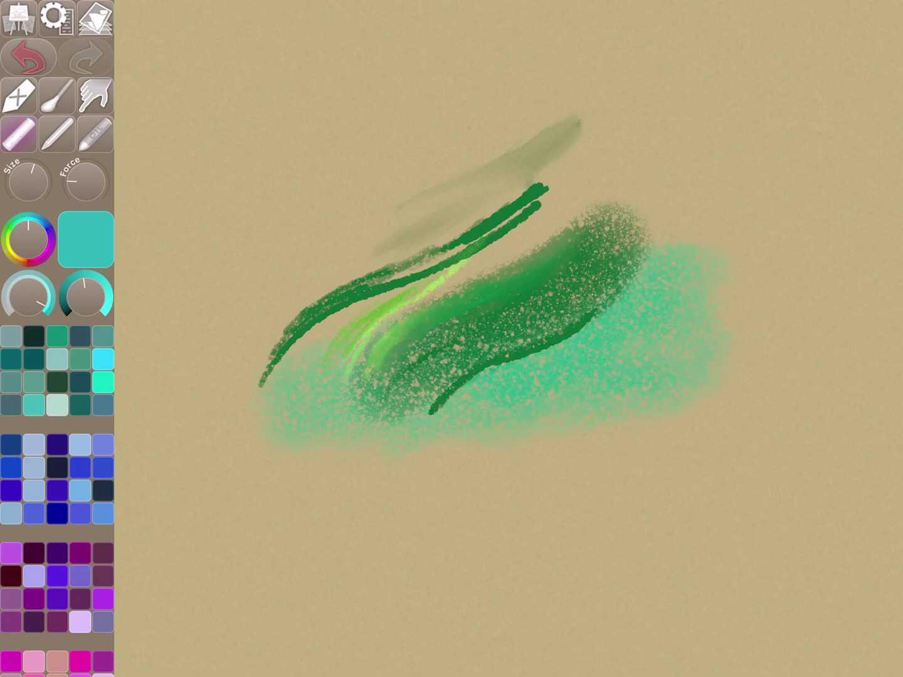
mouse_move(367, 458)
left_mouse_down()
mouse_move(444, 469)
mouse_move(712, 432)
left_mouse_up()
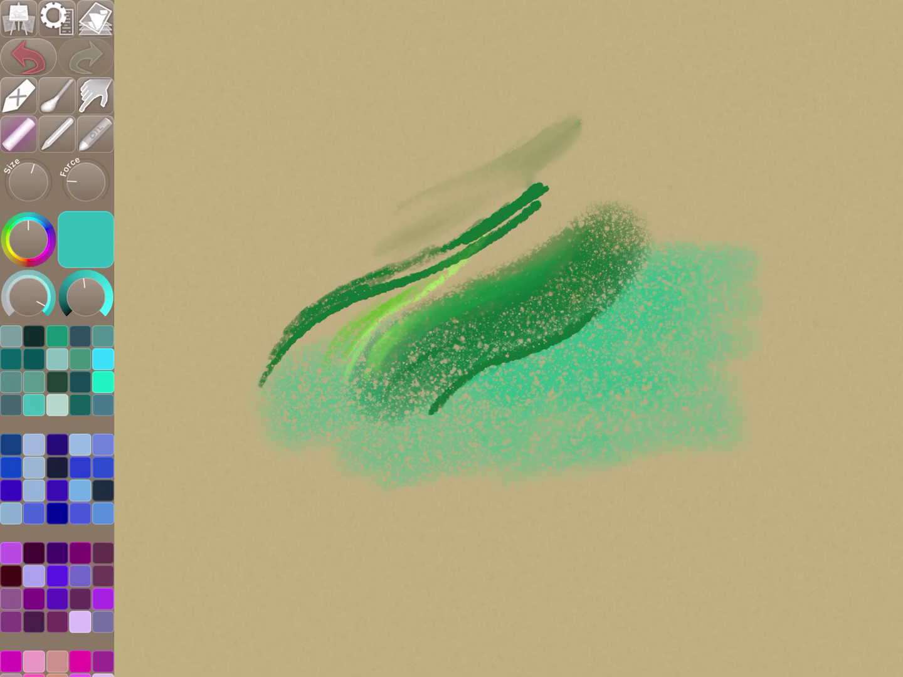
Paint dark blue-teal through the teal patch and darken a spot in the green.
left_click_drag(43, 305, 45, 290)
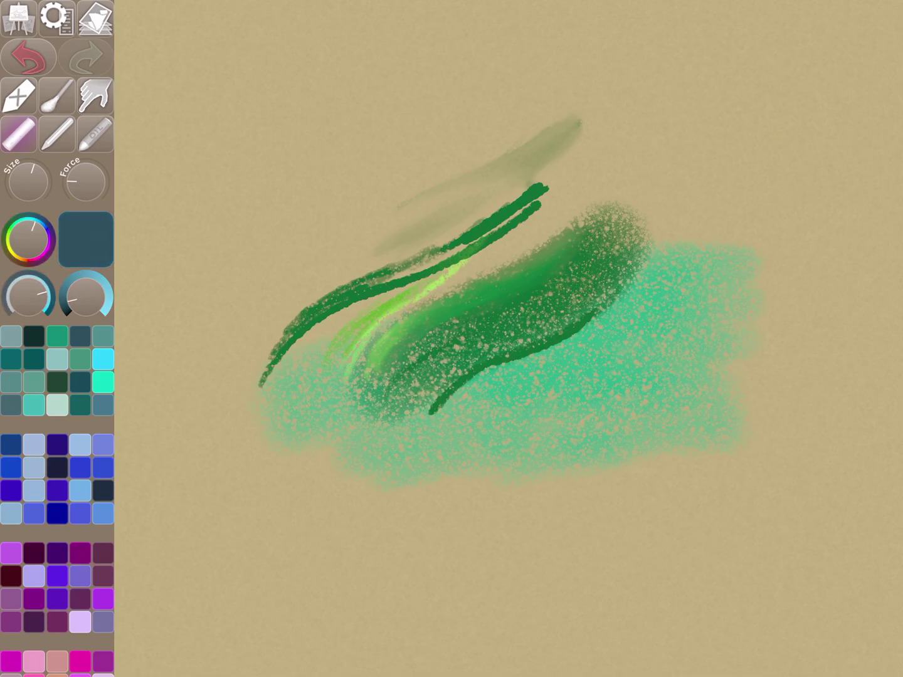
mouse_move(455, 405)
left_mouse_down()
mouse_move(564, 353)
mouse_move(635, 296)
mouse_move(677, 240)
left_mouse_up()
left_click_drag(494, 406, 585, 363)
mouse_move(578, 409)
left_mouse_down()
mouse_move(352, 430)
mouse_move(324, 374)
mouse_move(247, 380)
mouse_move(437, 480)
mouse_move(599, 430)
mouse_move(719, 262)
left_mouse_up()
left_click_drag(396, 317, 430, 300)
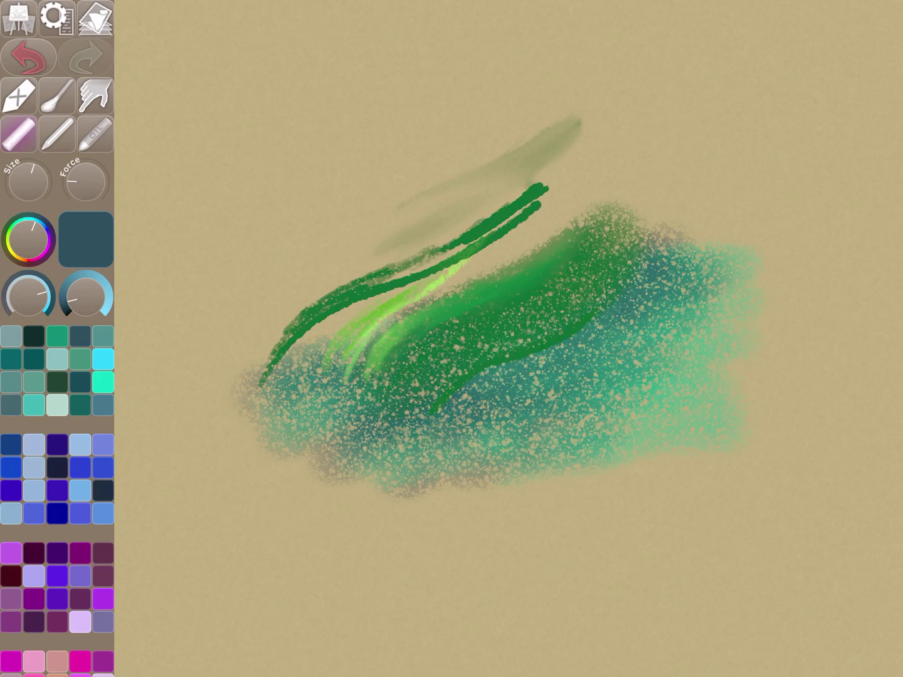
Add light grey-teal along the patch's right edge, middle and bottom.
left_click_drag(44, 292, 26, 279)
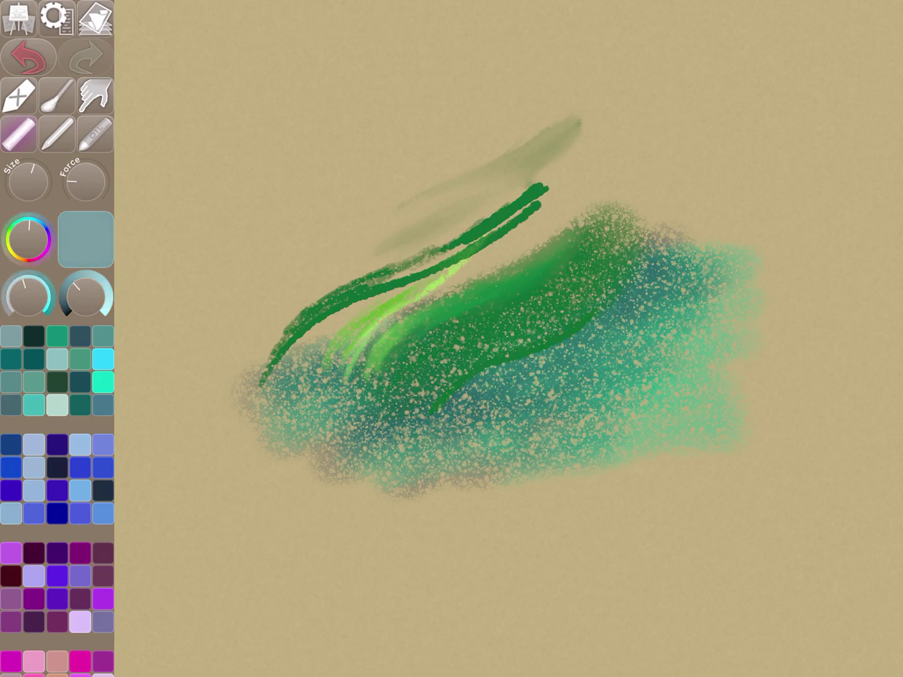
mouse_move(687, 375)
left_mouse_down()
mouse_move(734, 378)
mouse_move(762, 409)
left_mouse_up()
left_click_drag(543, 407, 523, 435)
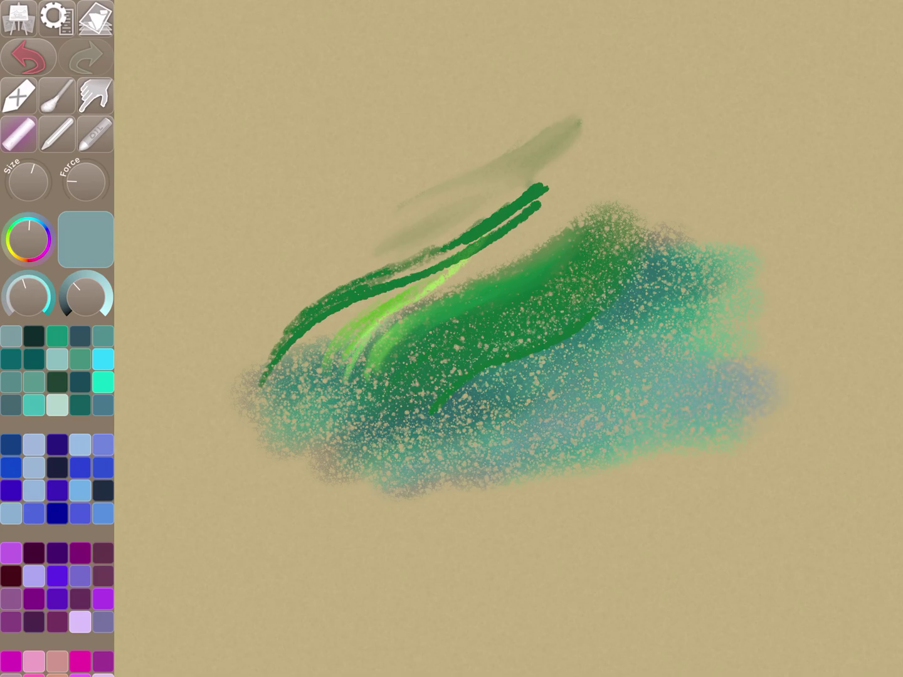
left_click_drag(470, 424, 383, 435)
left_click_drag(754, 289, 751, 349)
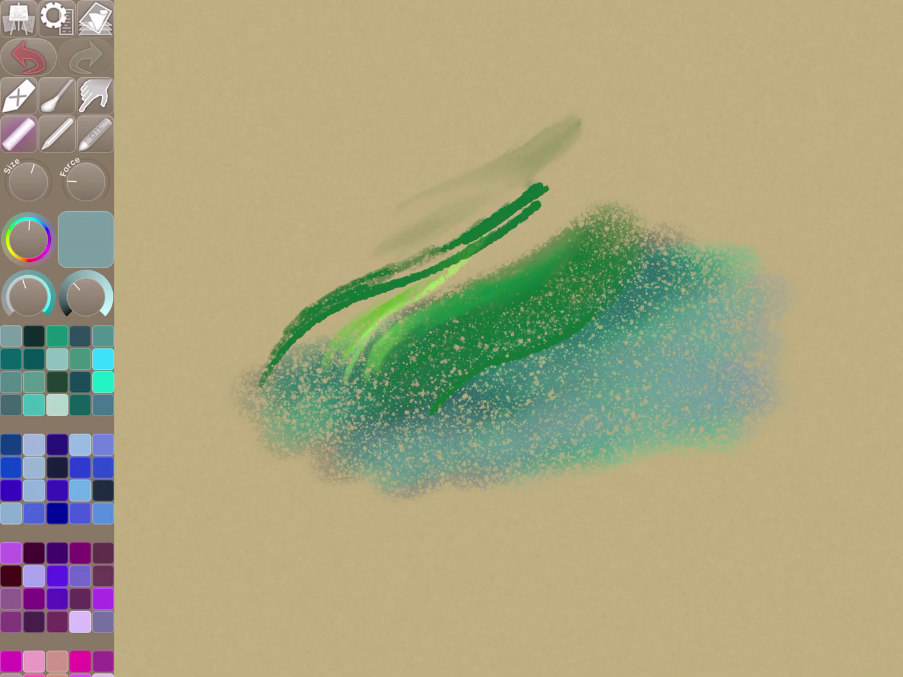
left_click_drag(357, 494, 417, 504)
Make the green-stroke layer the active layer again.
left_click(95, 18)
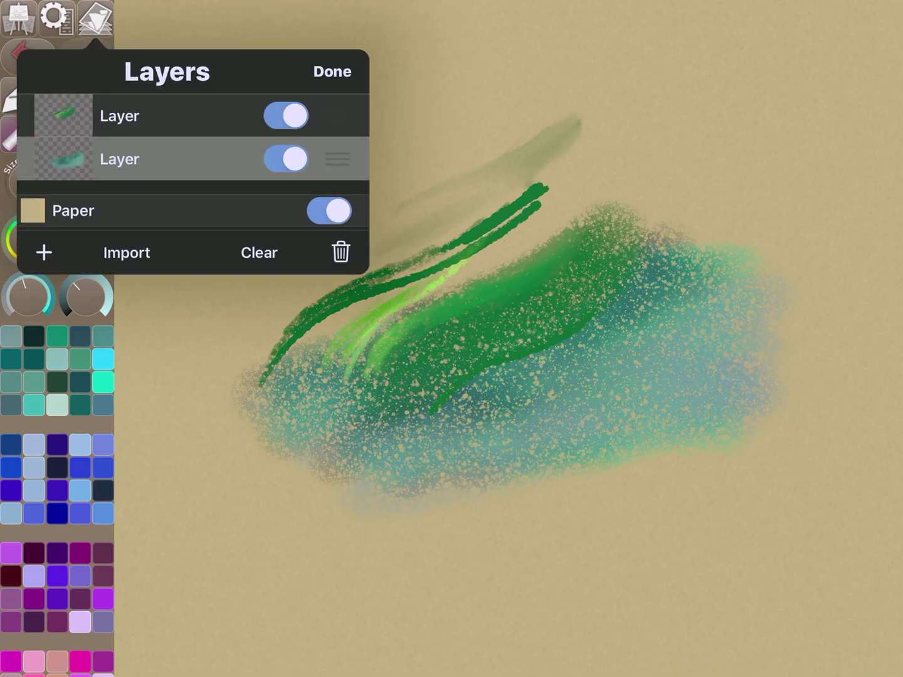
left_click(169, 116)
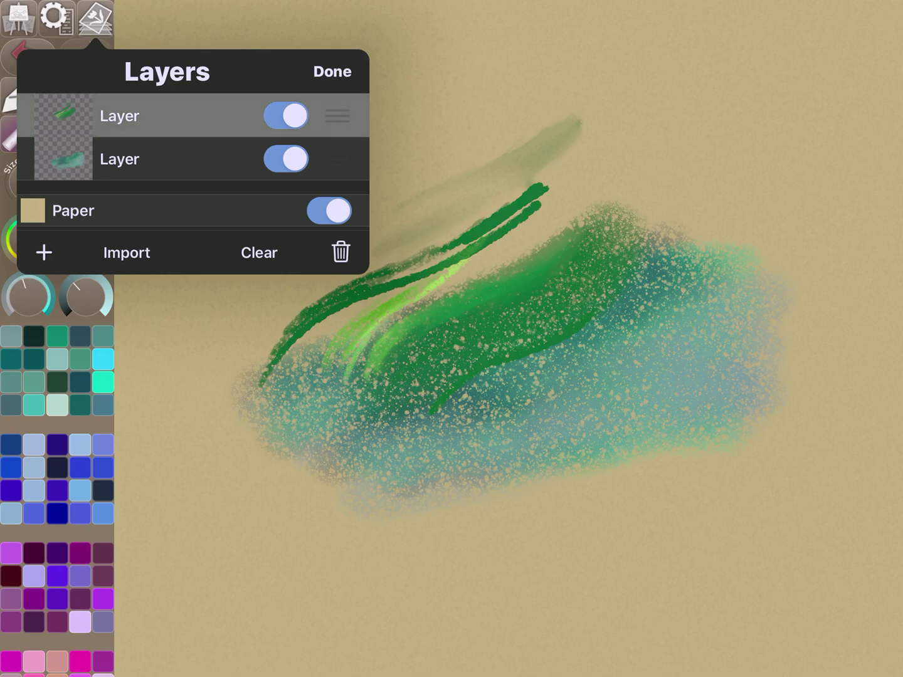
left_click(332, 71)
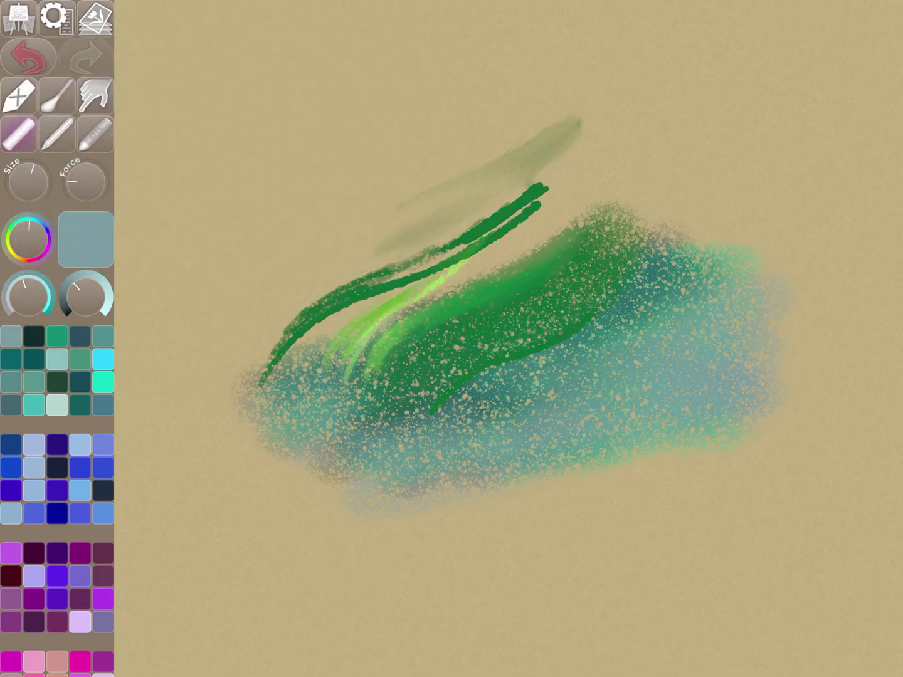
scroll(57, 493, "up", 5)
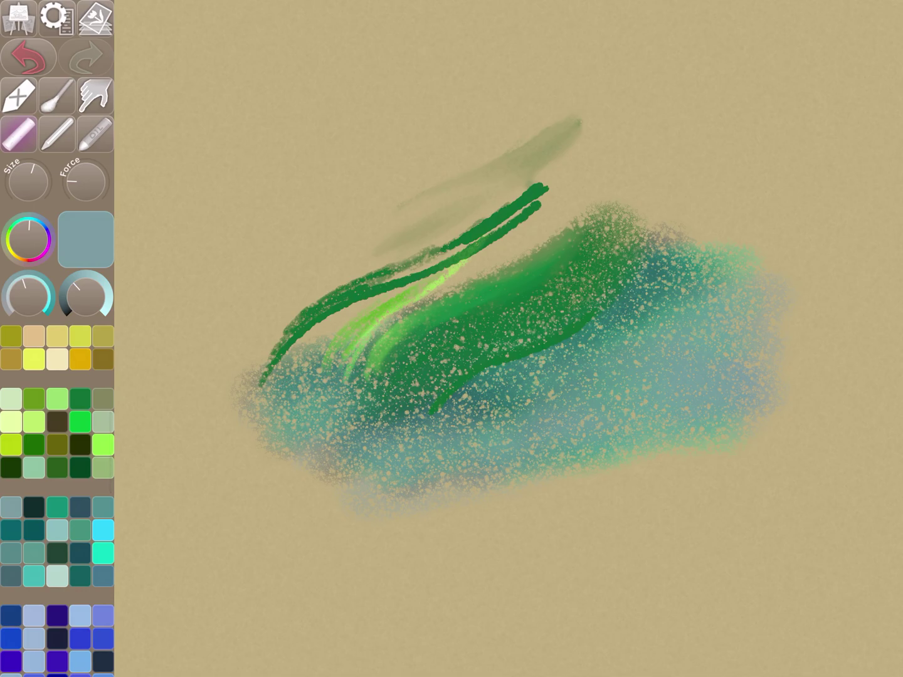
Load dark green, enlarge the brush, and paint dark green over the teal.
left_click(81, 399)
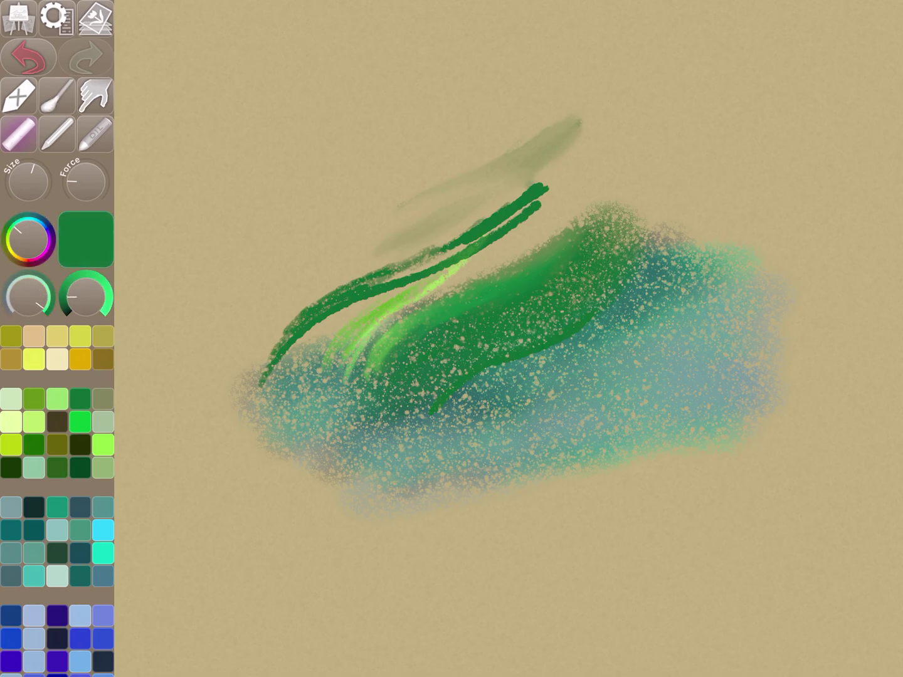
left_click(18, 134)
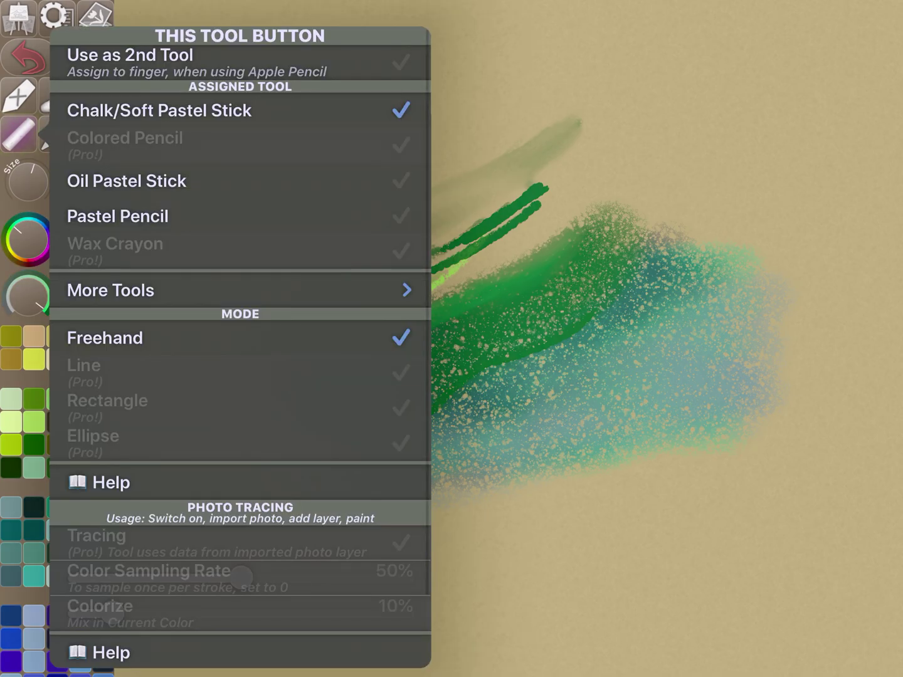
left_click(18, 135)
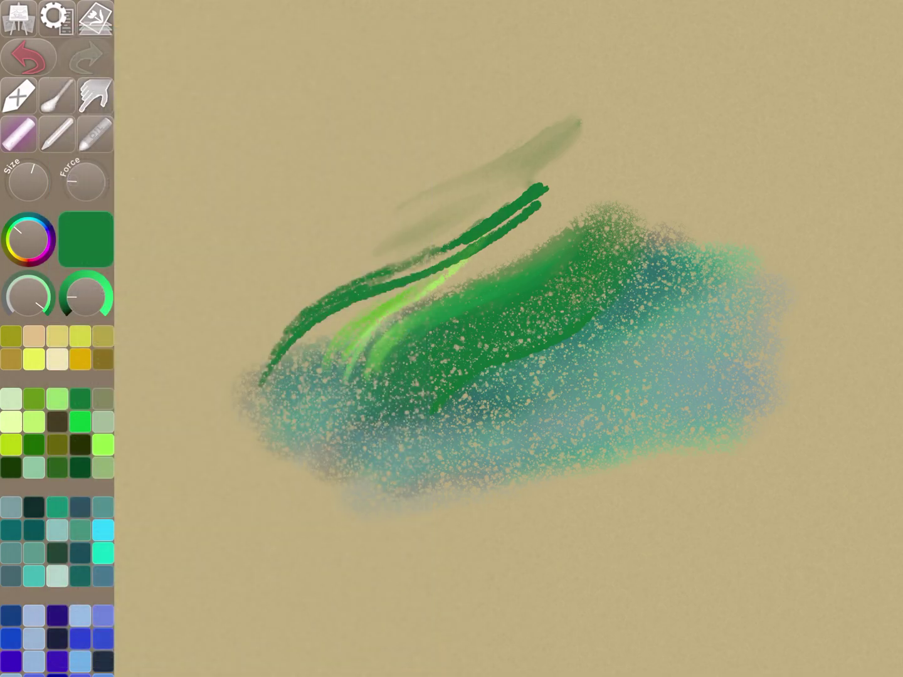
left_click_drag(28, 182, 35, 175)
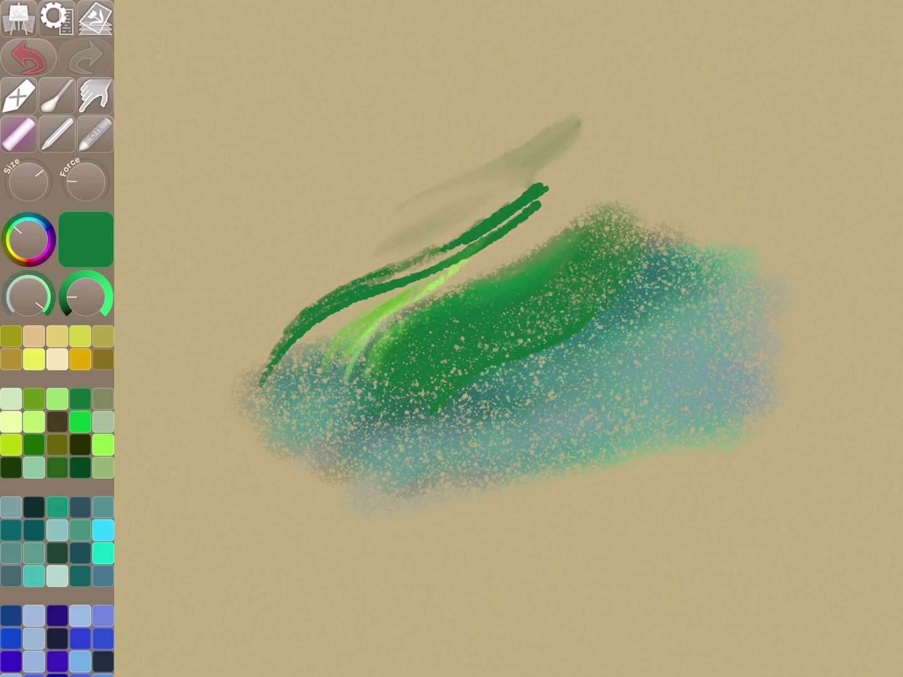
mouse_move(495, 348)
left_mouse_down()
mouse_move(556, 349)
mouse_move(639, 274)
left_mouse_up()
left_click_drag(535, 302, 617, 232)
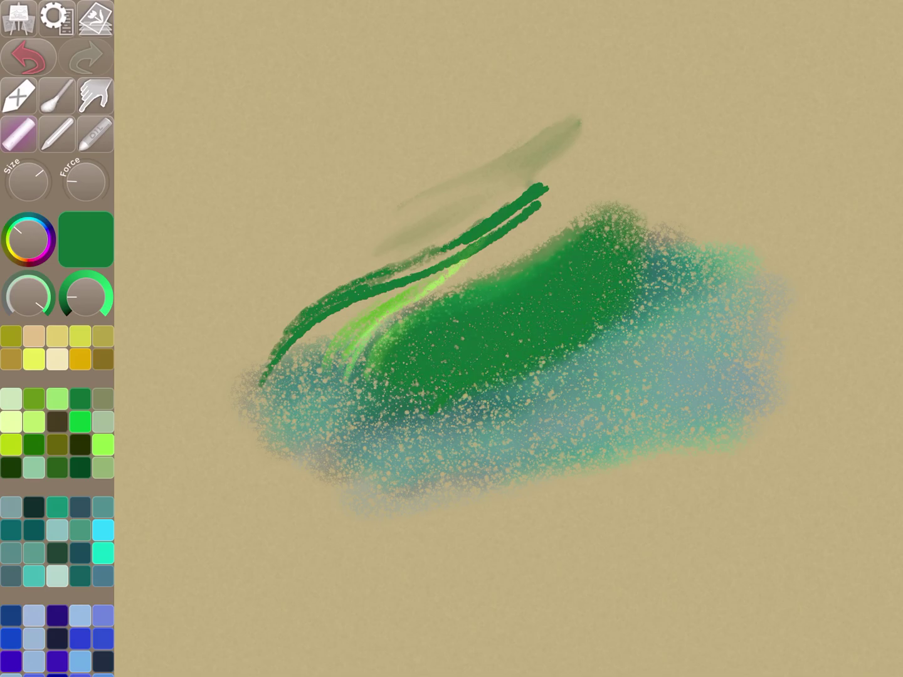
left_click_drag(452, 412, 367, 368)
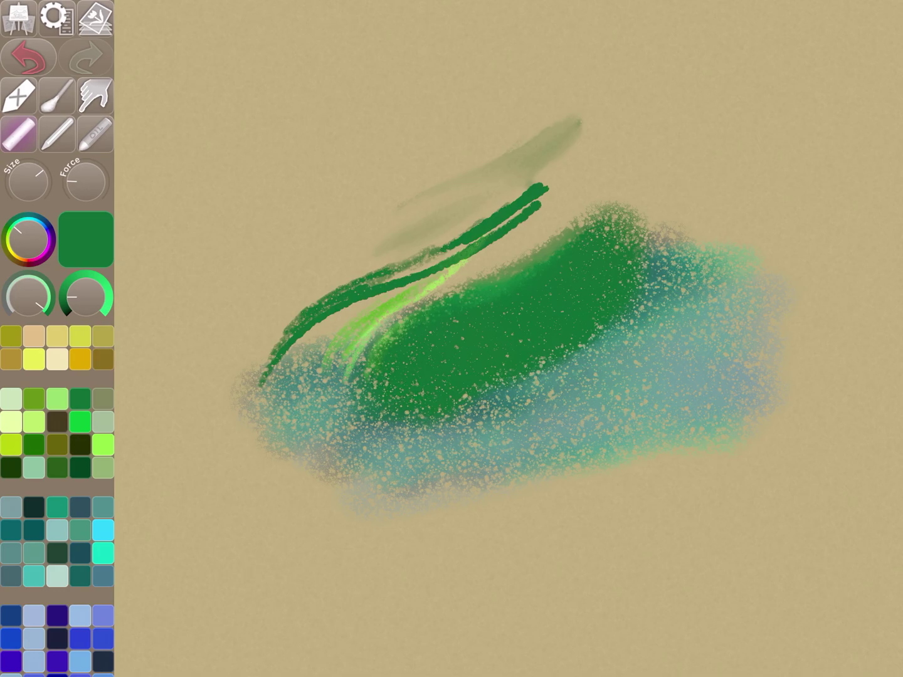
Brighten the green, shrink the brush, and add light green streaks across the blob.
left_click_drag(69, 296, 78, 284)
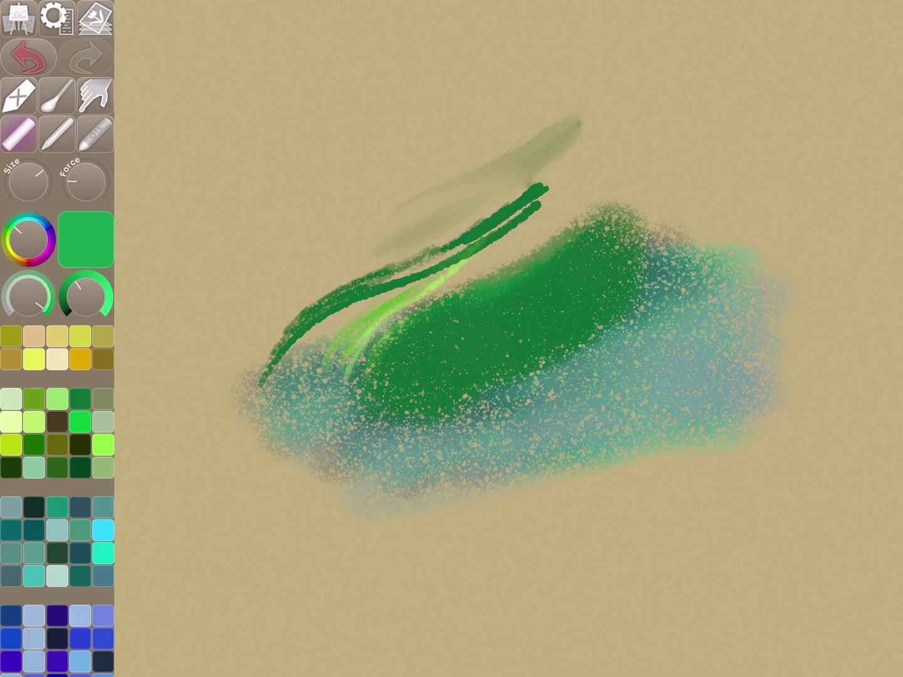
left_click_drag(471, 266, 423, 295)
left_click_drag(558, 265, 523, 250)
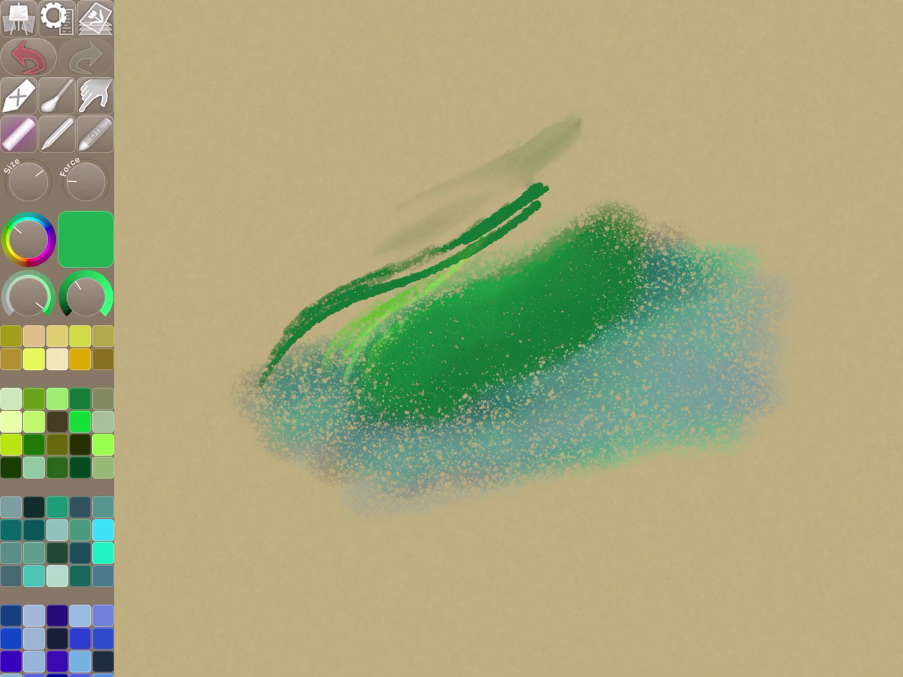
mouse_move(39, 172)
left_mouse_down()
mouse_move(15, 172)
mouse_move(71, 169)
left_mouse_up()
left_click_drag(79, 287, 85, 285)
mouse_move(559, 257)
left_mouse_down()
mouse_move(596, 225)
mouse_move(627, 229)
left_mouse_up()
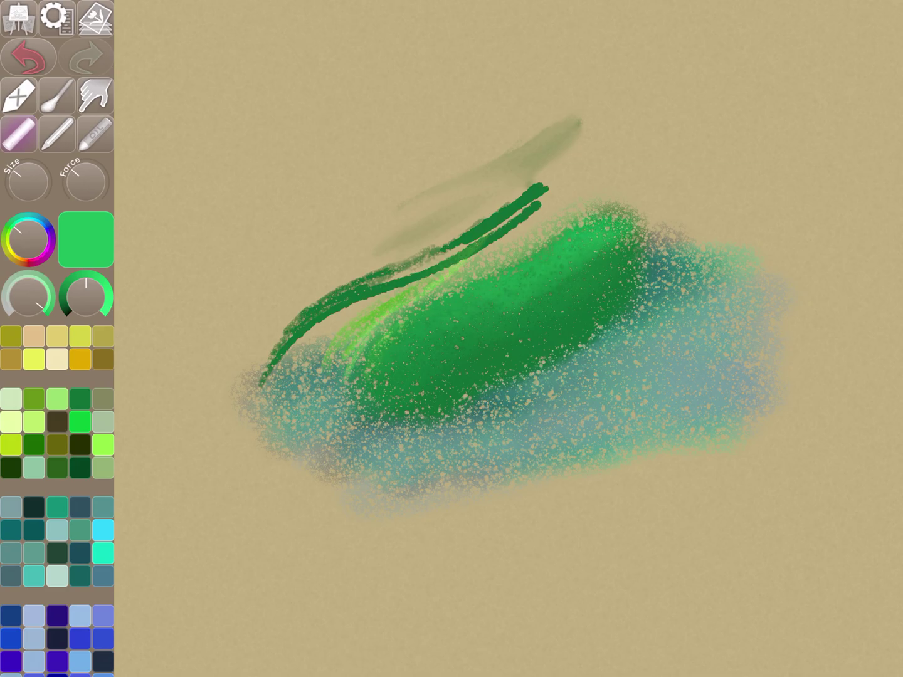
left_click_drag(378, 395, 501, 296)
mouse_move(451, 360)
left_mouse_down()
mouse_move(409, 381)
mouse_move(483, 313)
left_mouse_up()
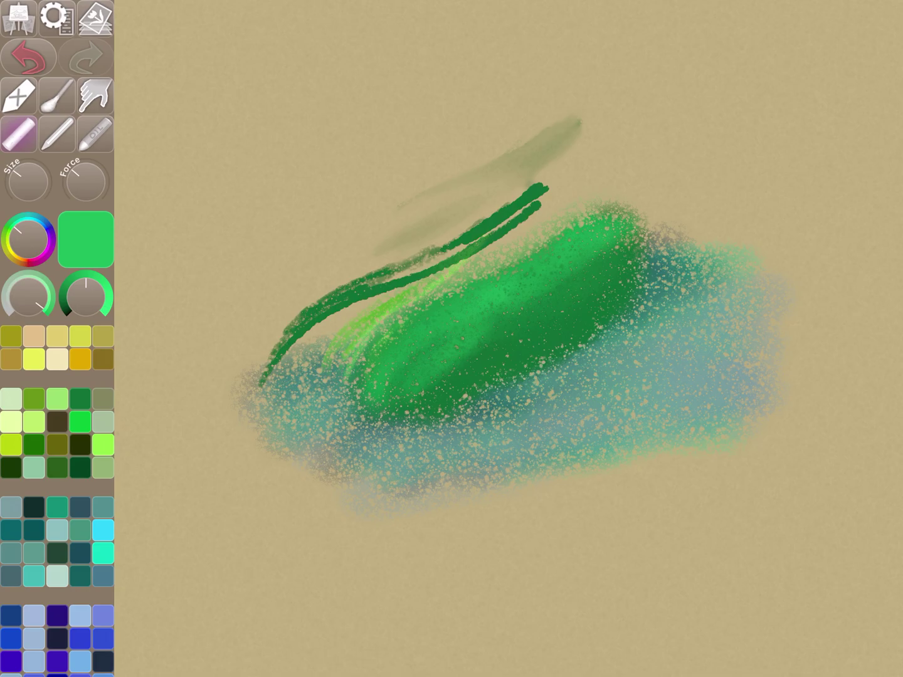
Select the lower teal layer in the layer list and test its opacity slider.
left_click(95, 17)
left_click(176, 159)
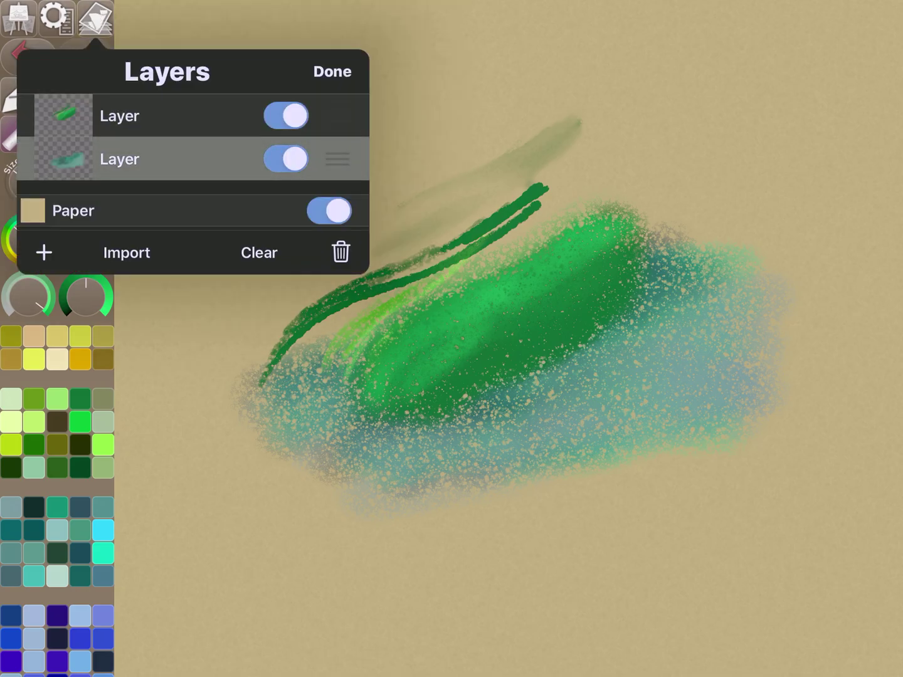
left_click(176, 159)
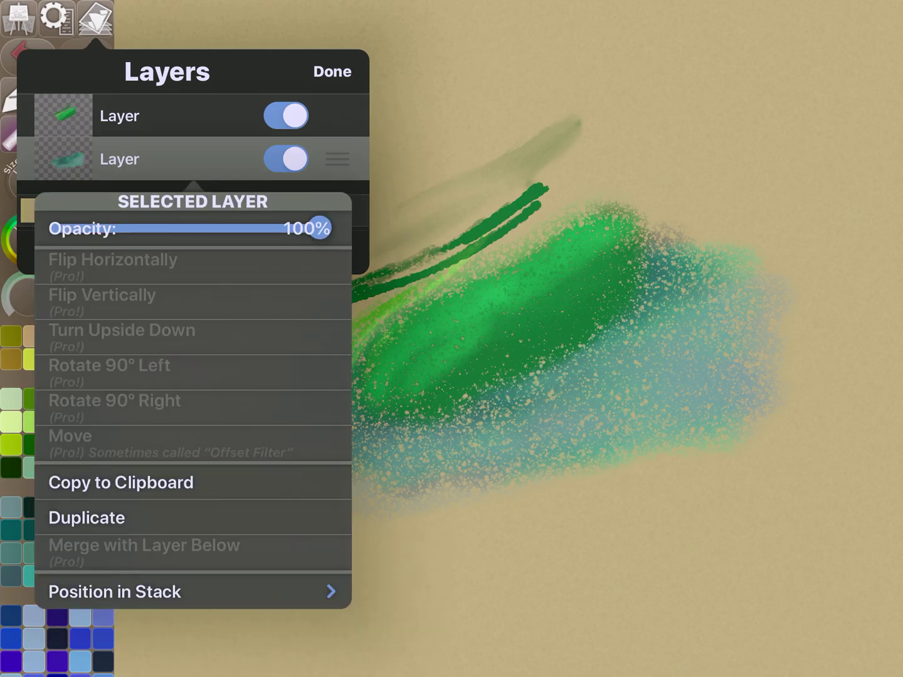
left_click(176, 159)
mouse_move(319, 229)
left_mouse_down()
mouse_move(134, 227)
mouse_move(320, 228)
left_mouse_up()
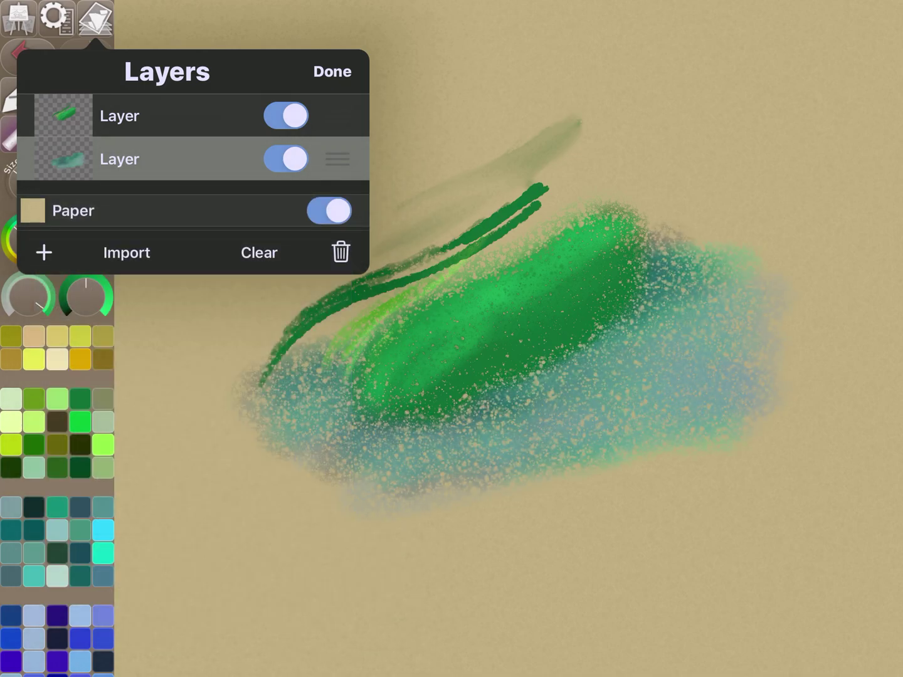
left_click(177, 116)
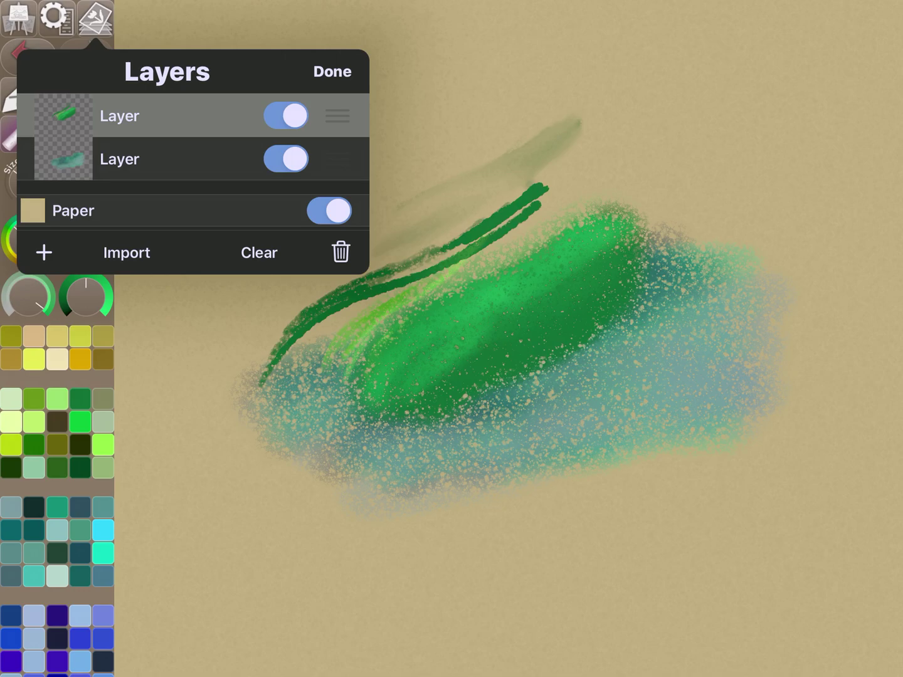
left_click(177, 115)
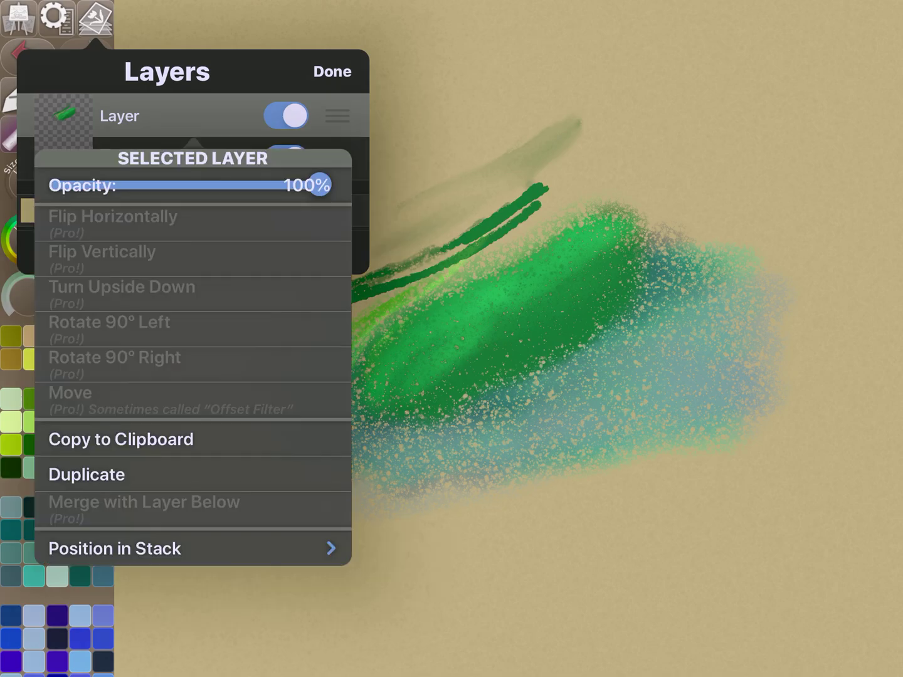
left_click_drag(320, 185, 171, 185)
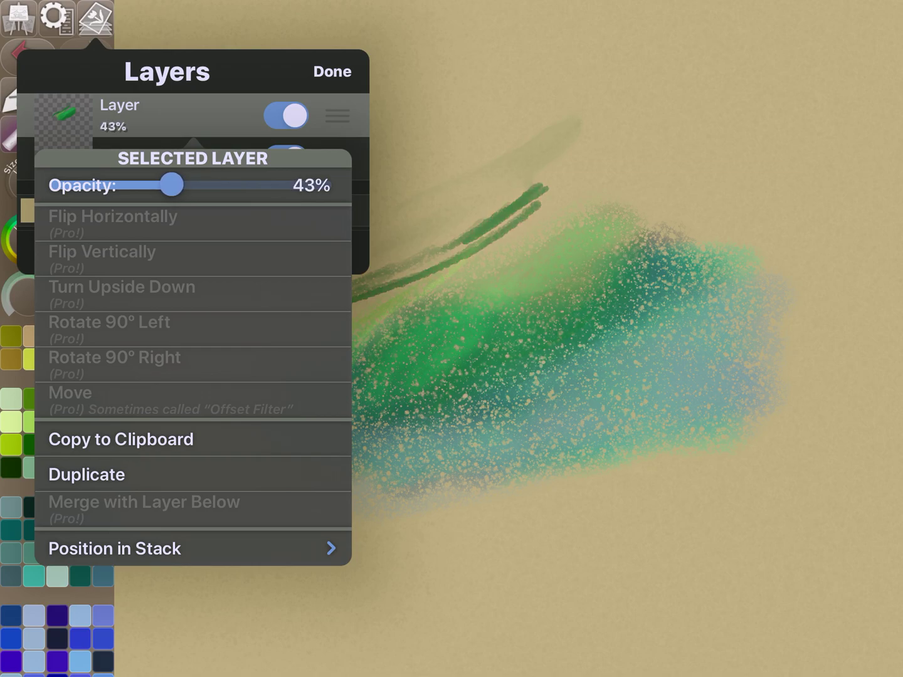
left_click_drag(170, 185, 319, 185)
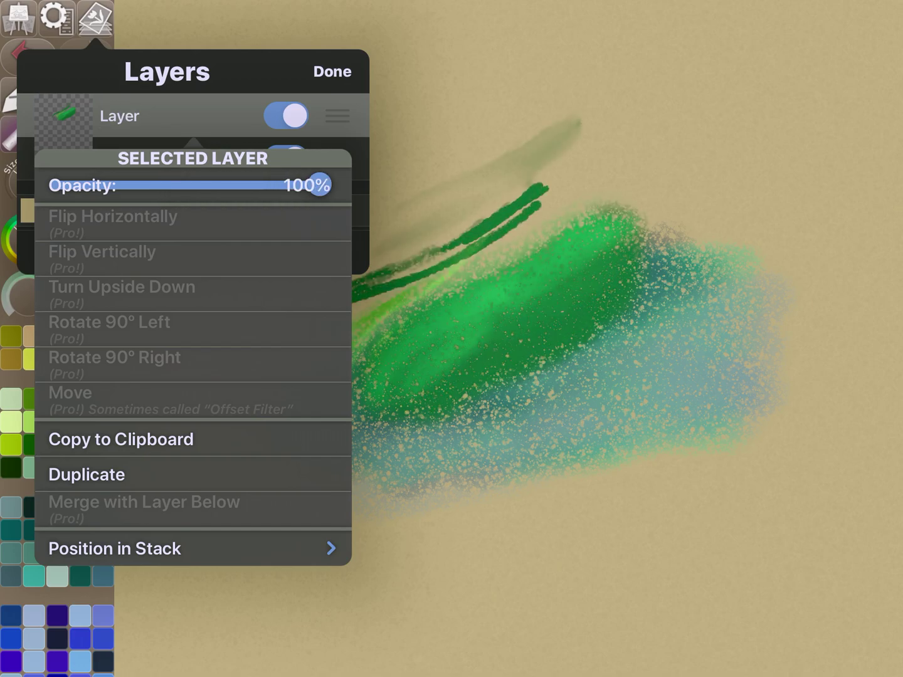
left_click(176, 116)
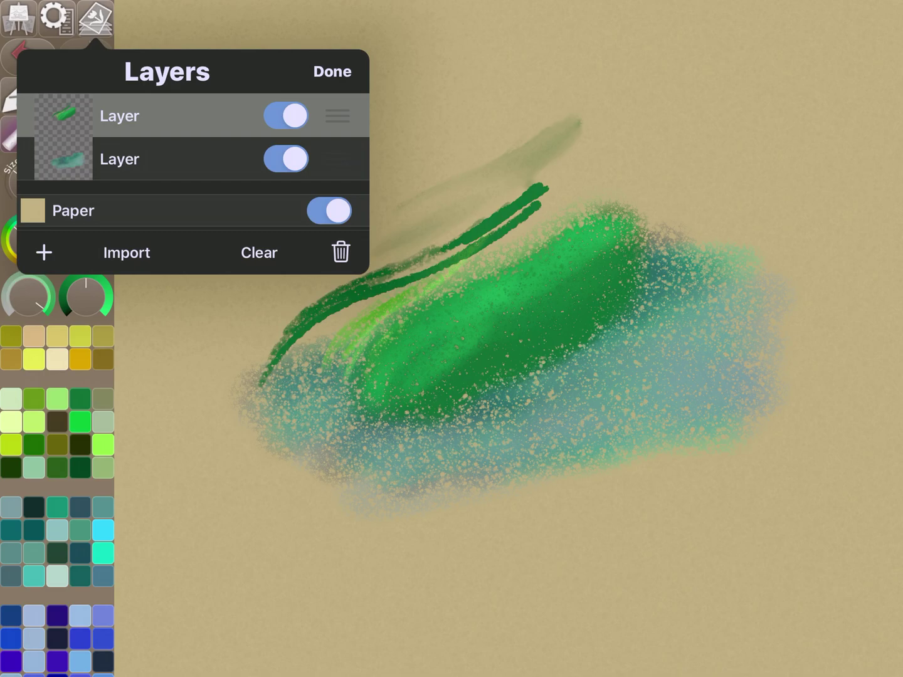
left_click(169, 159)
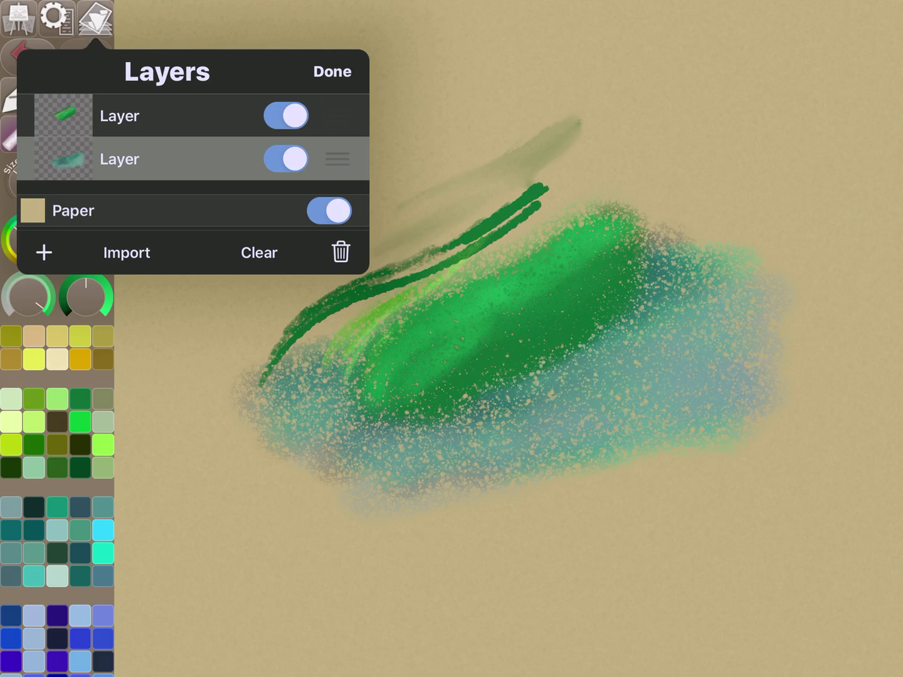
Reselect the top green layer, undo and redo the last stroke, then return to the gallery.
left_click(169, 116)
left_click(333, 71)
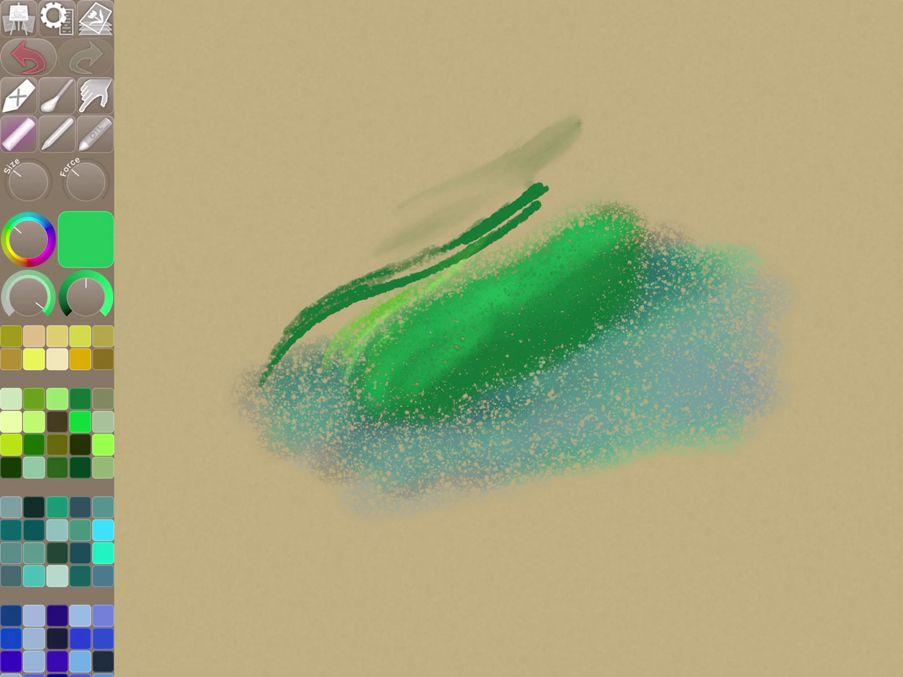
left_click(29, 58)
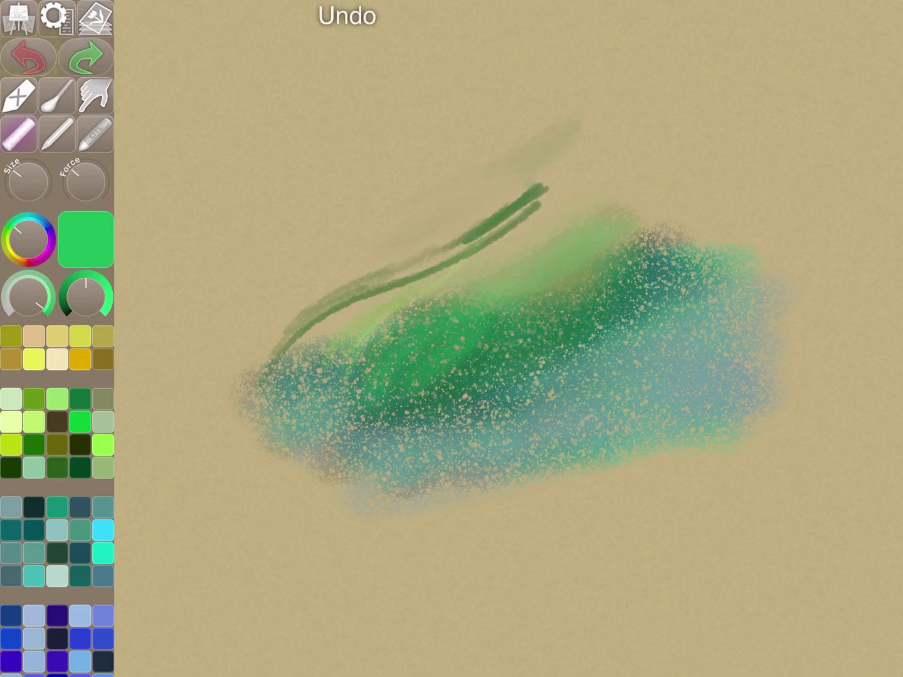
left_click(86, 57)
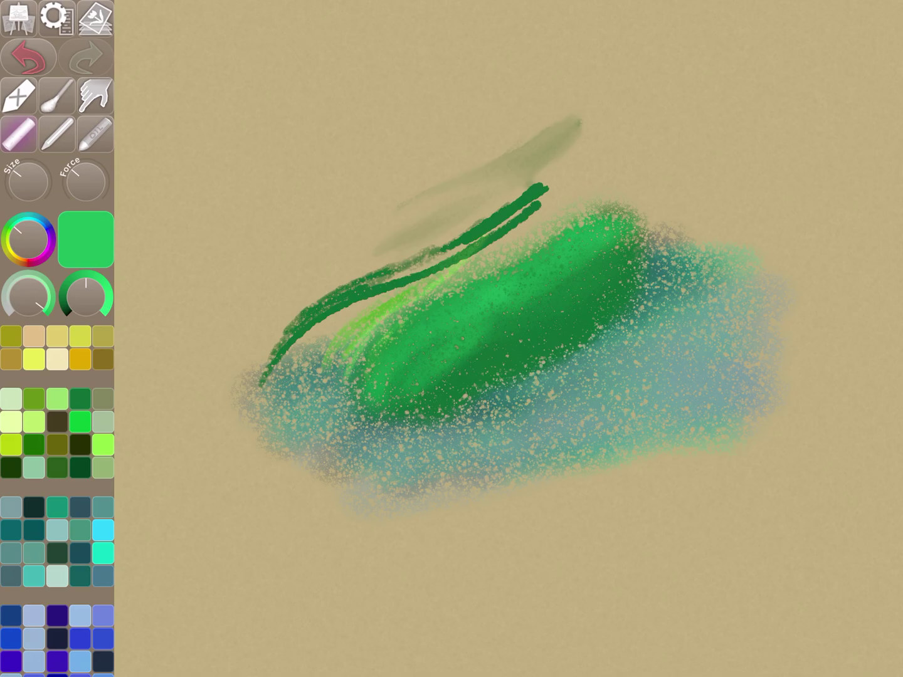
left_click(19, 17)
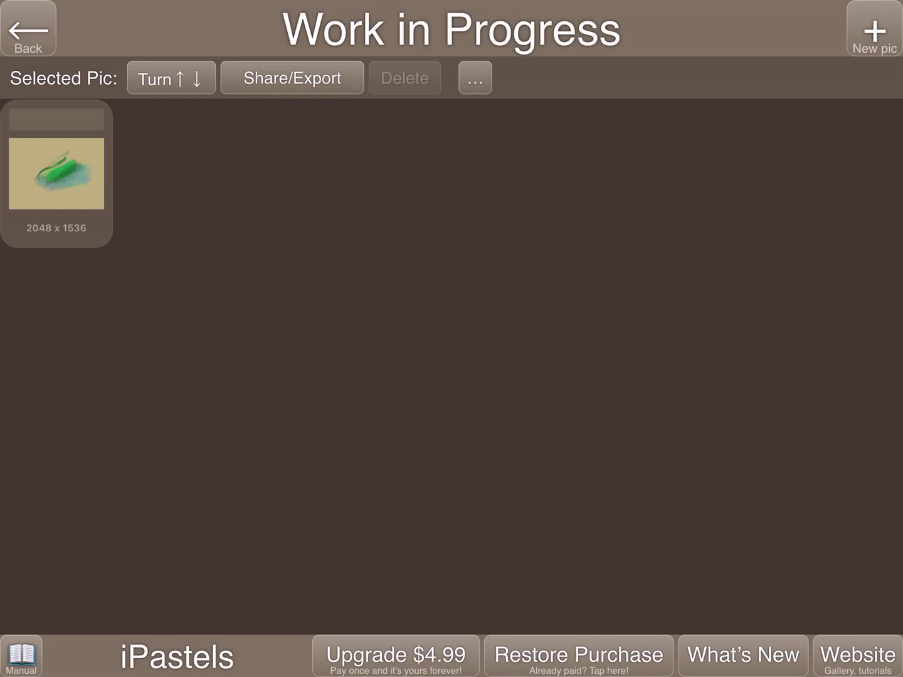
Bring up the New pic (+) options in the Work in Progress gallery.
left_click(874, 28)
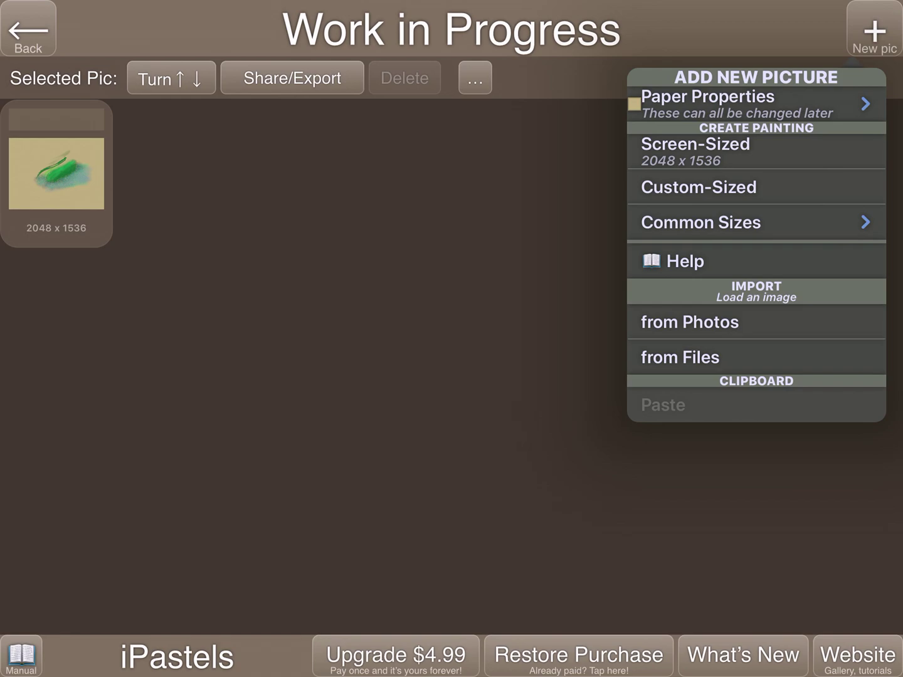
Try the paper texture and colour options, then choose a Screen-Sized 2048×1536 picture.
left_click(755, 103)
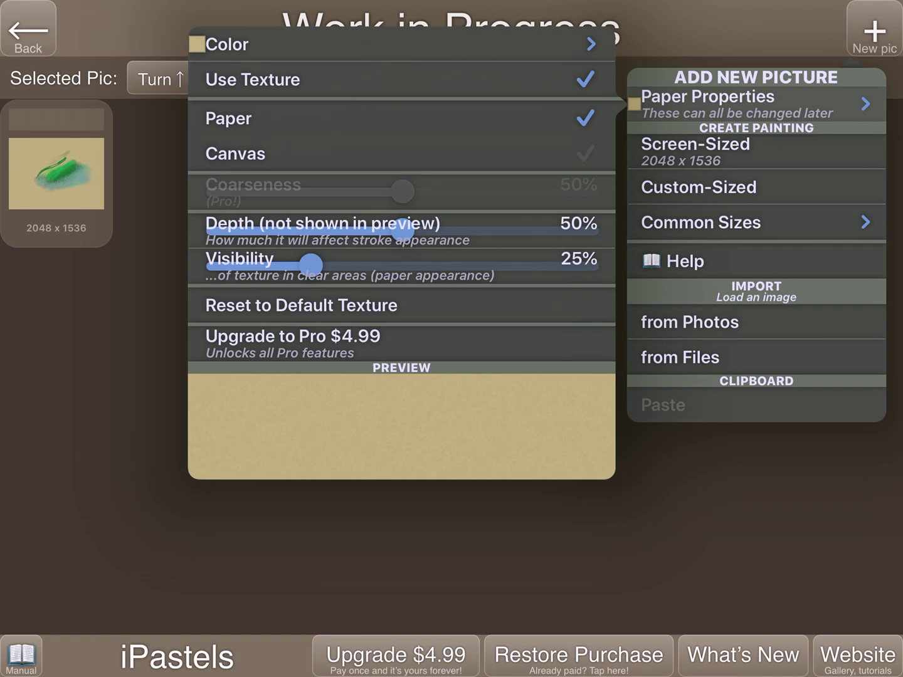
left_click(395, 79)
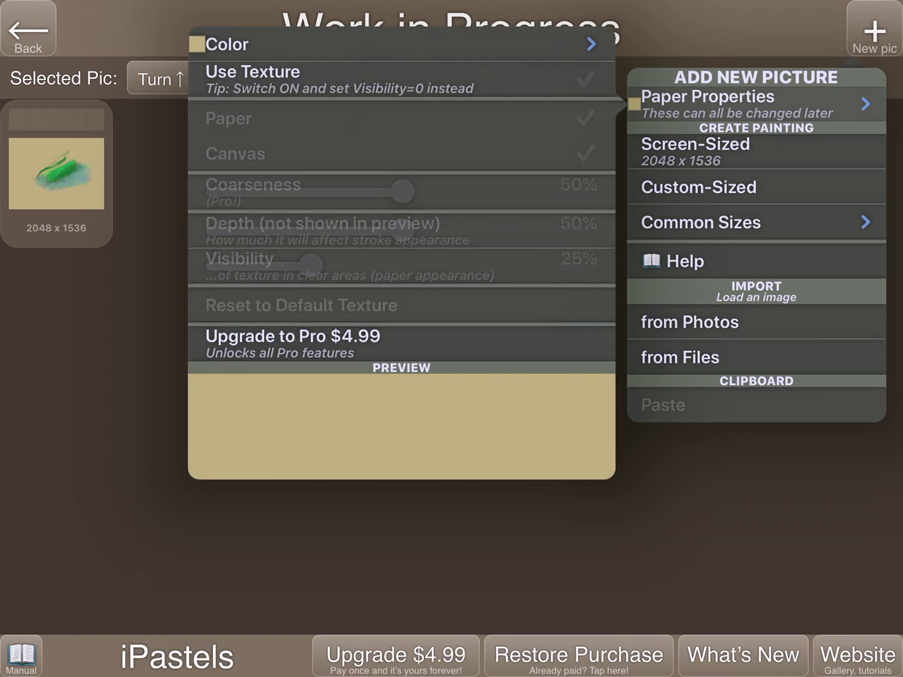
left_click(395, 79)
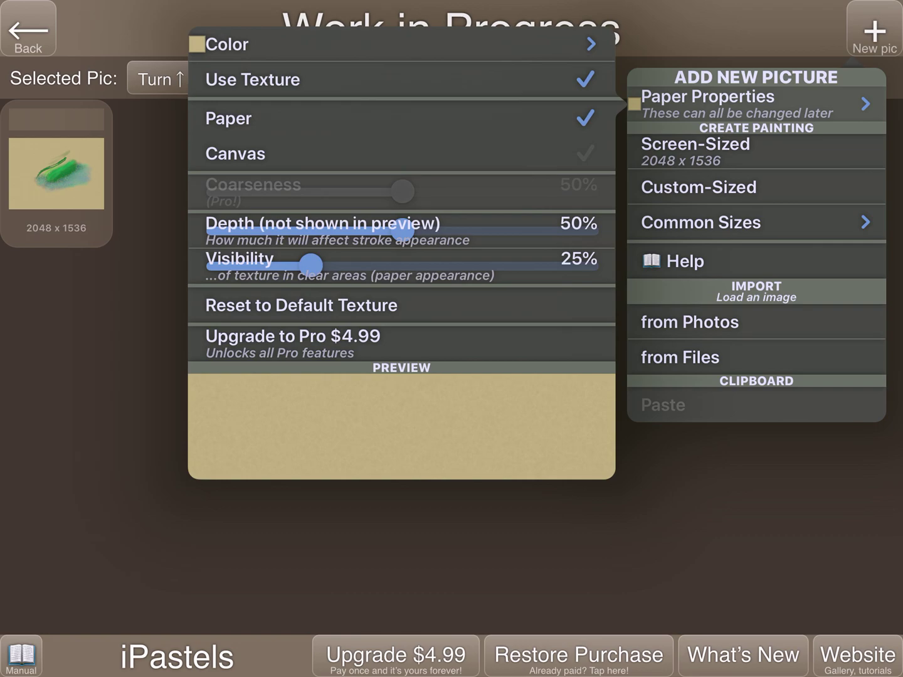
left_click(395, 44)
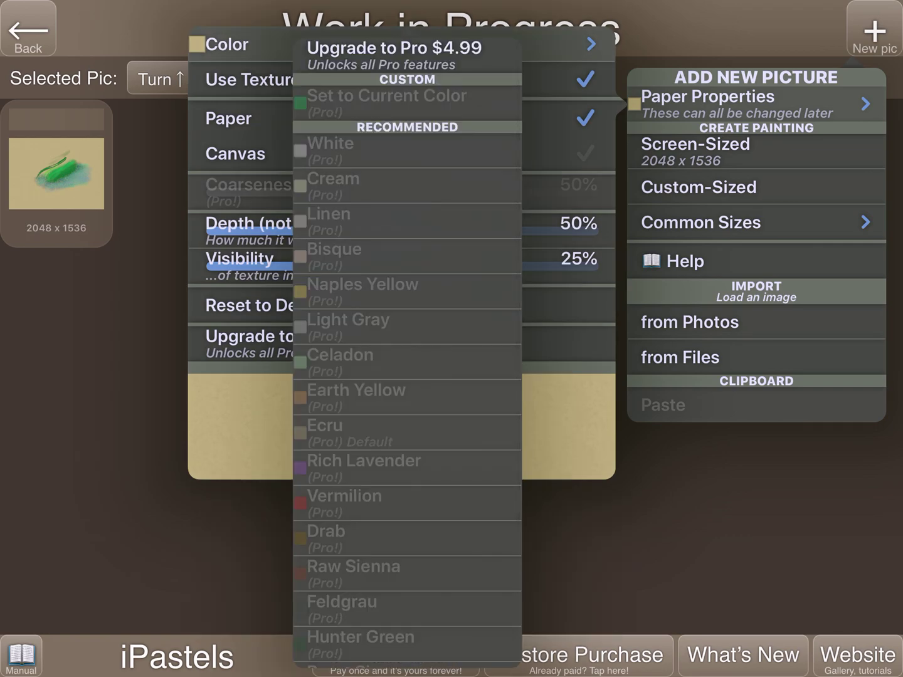
scroll(407, 353, "up", 2)
scroll(407, 352, "up", 3)
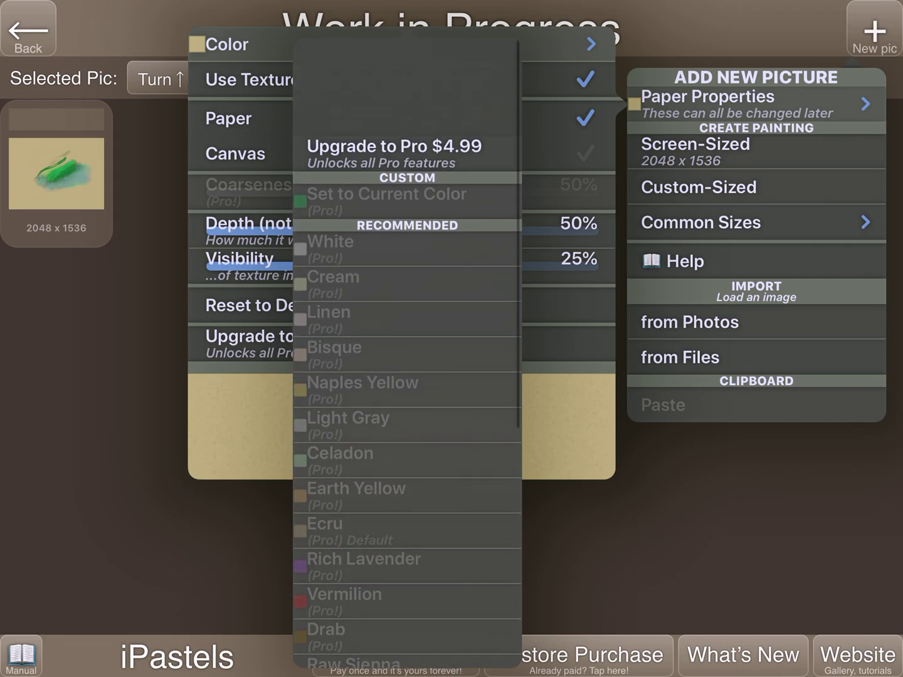
scroll(407, 353, "down", 5)
scroll(407, 353, "up", 4)
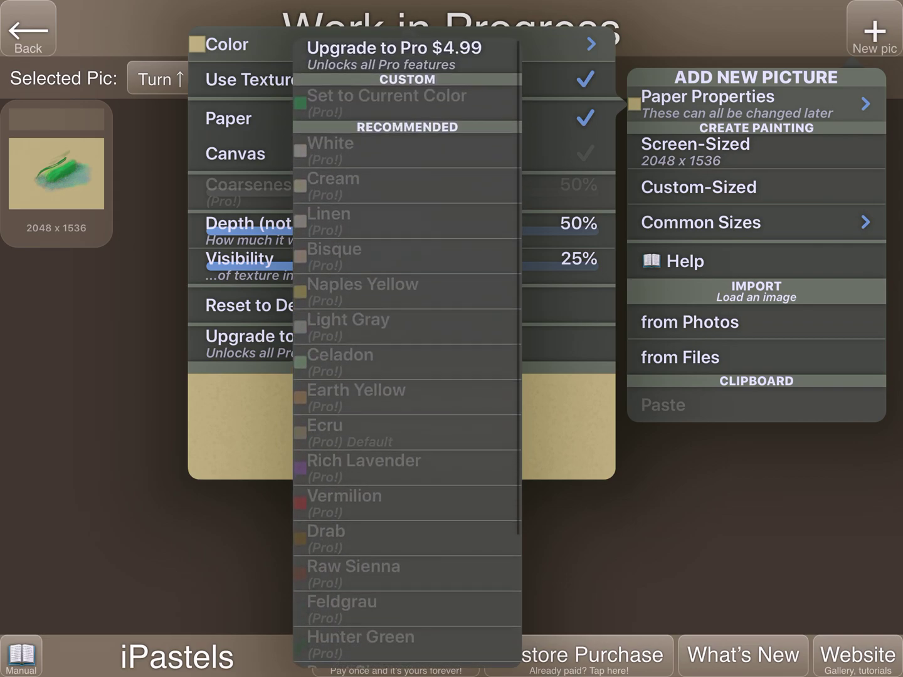
key("Escape")
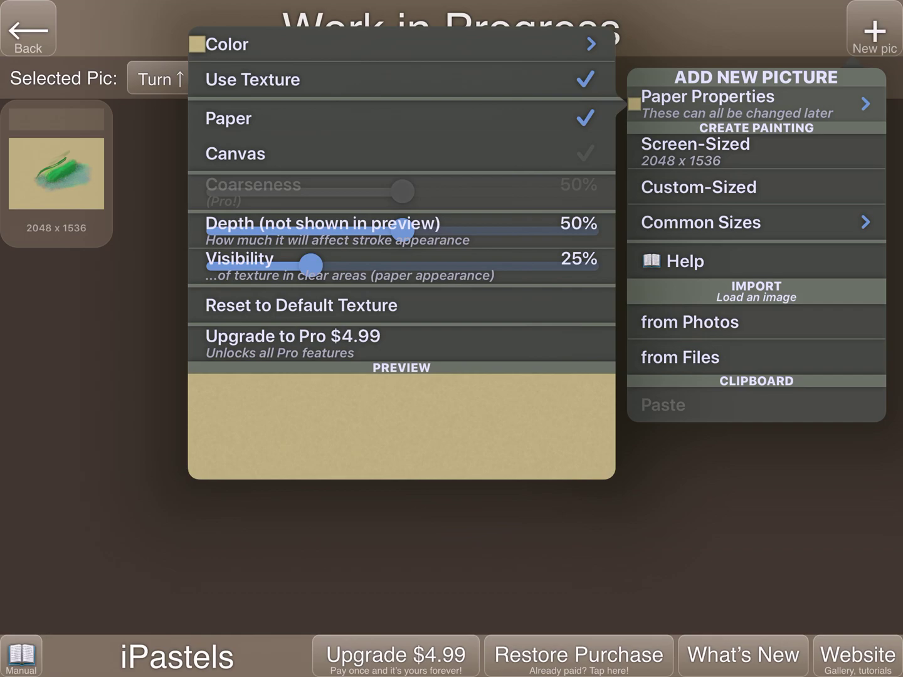
left_click(225, 44)
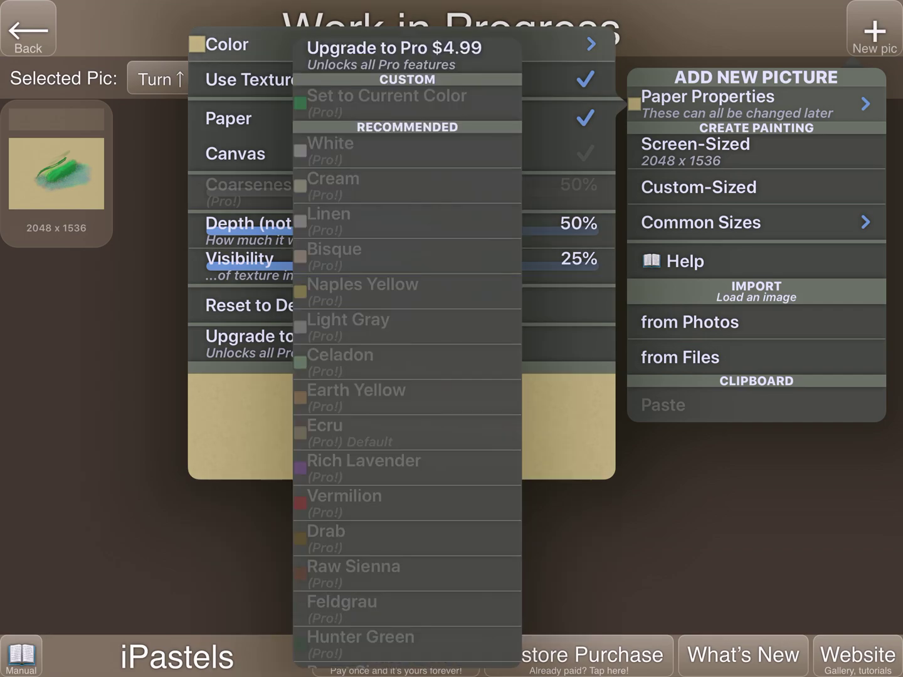
left_click(226, 44)
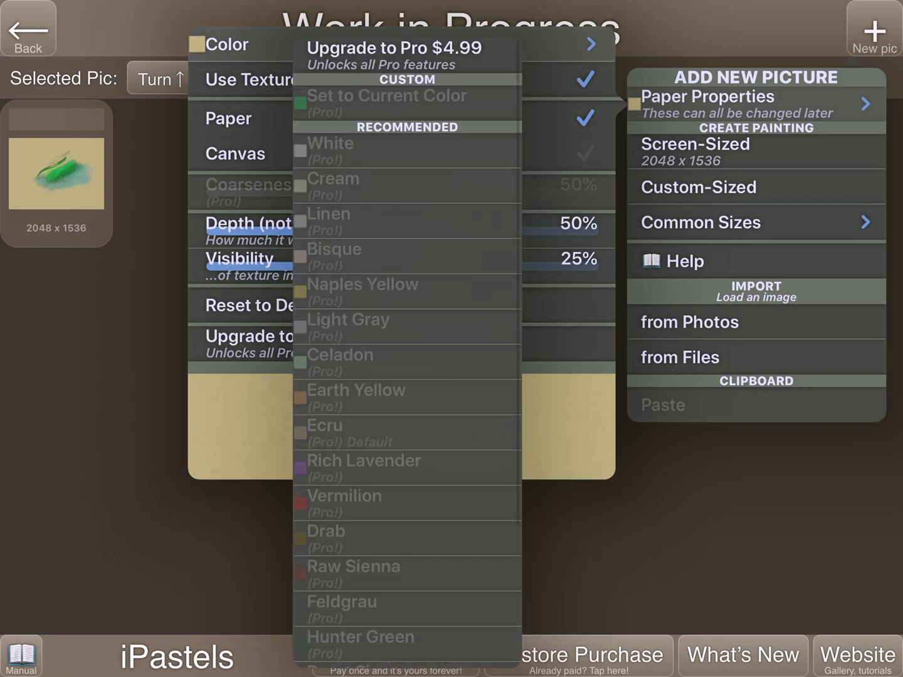
left_click(226, 44)
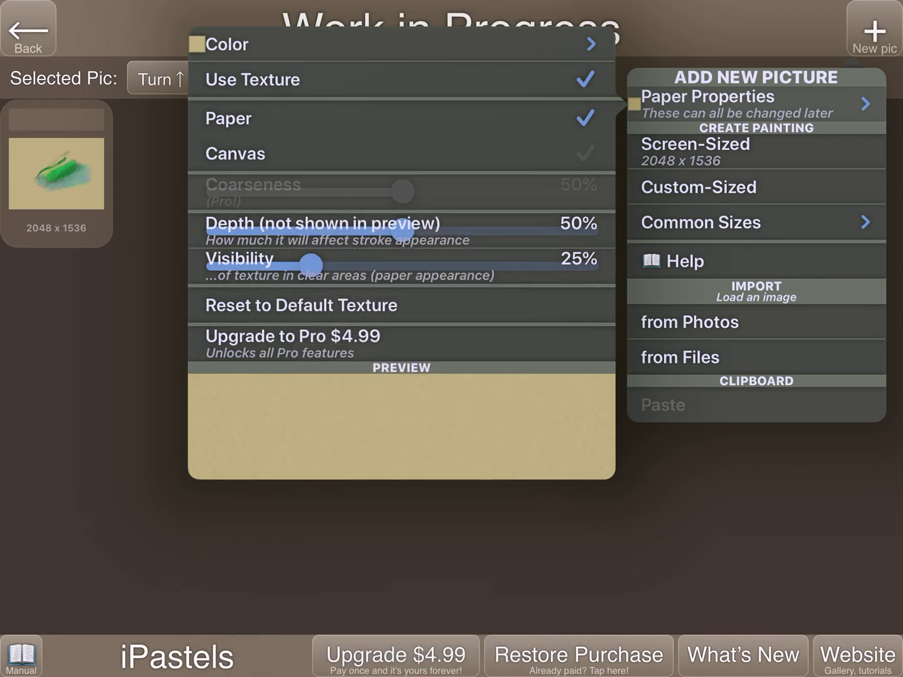
left_click(403, 565)
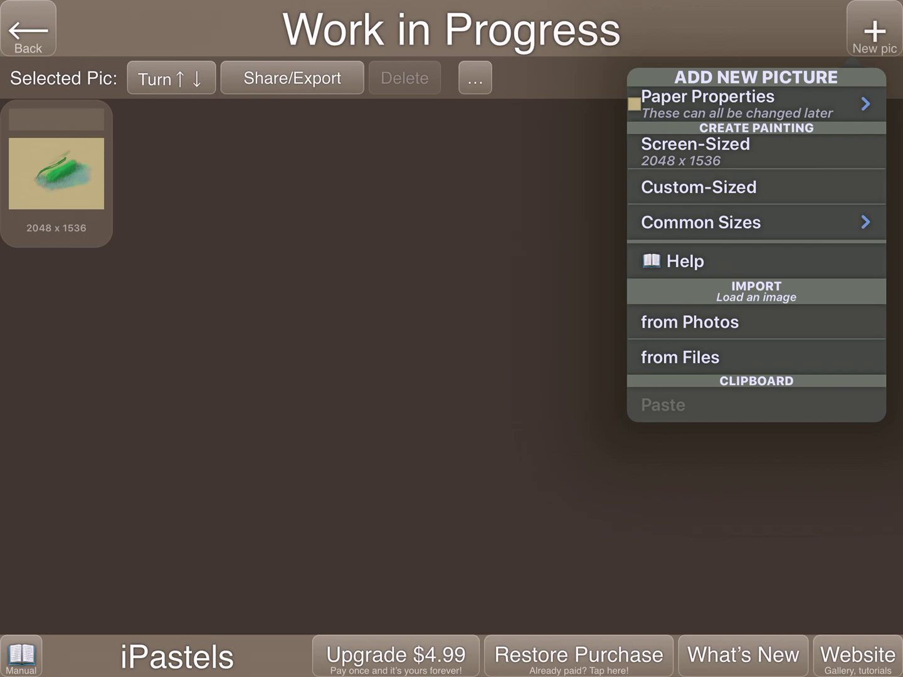
left_click(699, 188)
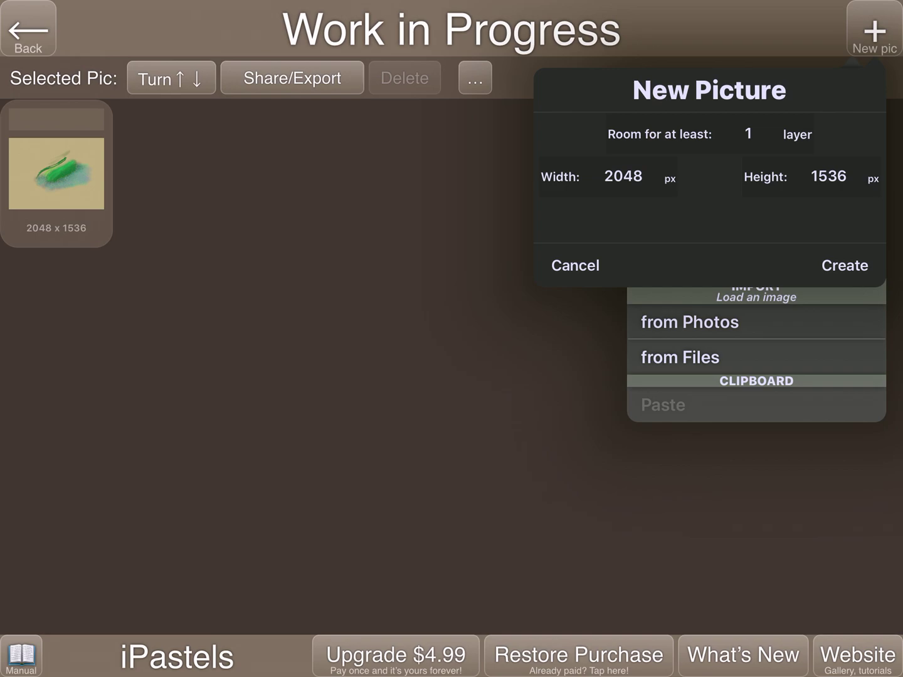
Create the blank 2048×1536 picture and bring up the manual's help topics.
left_click(845, 266)
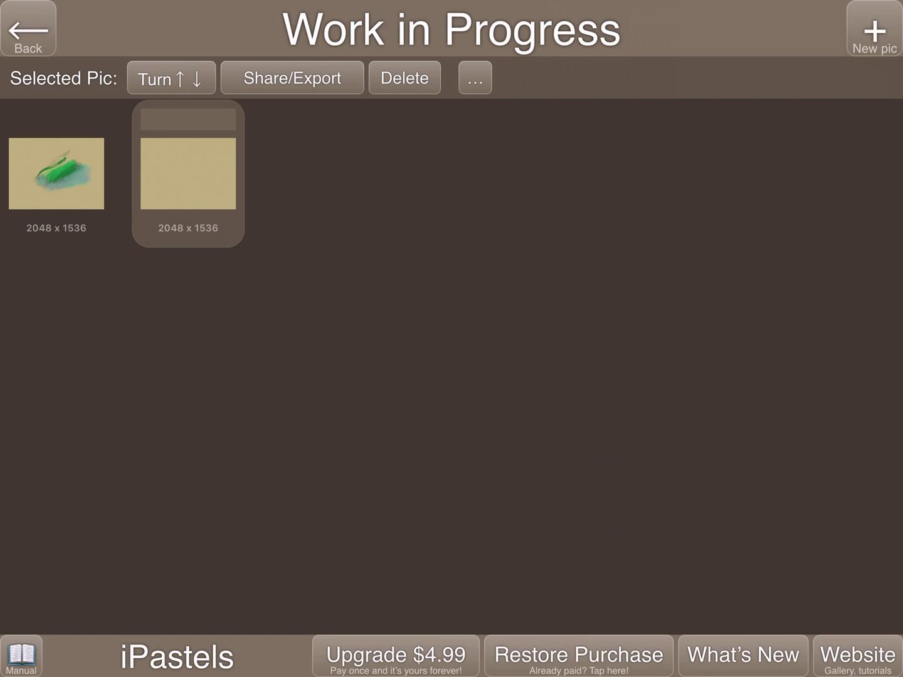
left_click(22, 655)
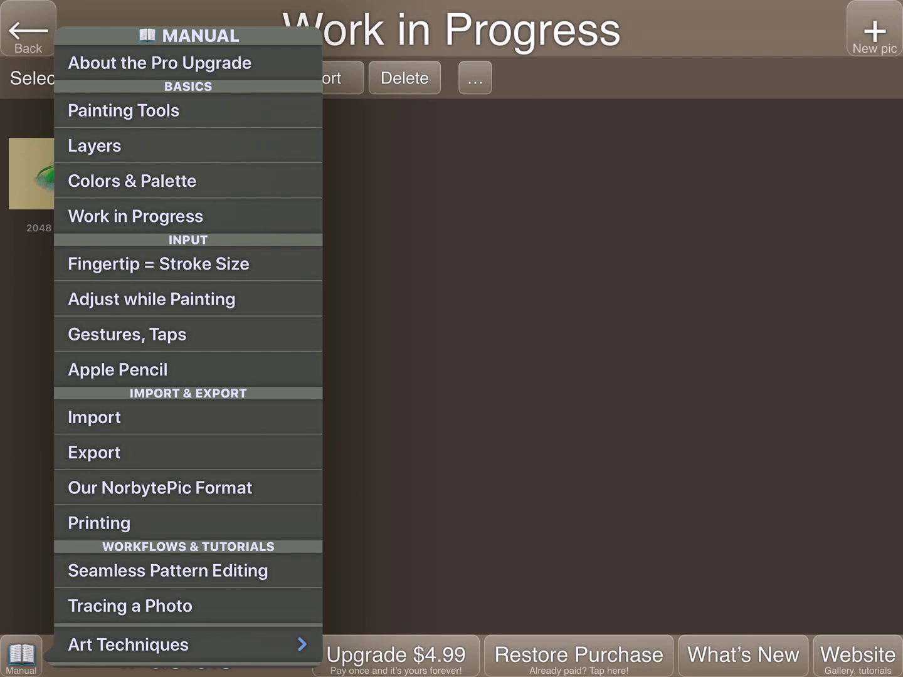
left_click(94, 146)
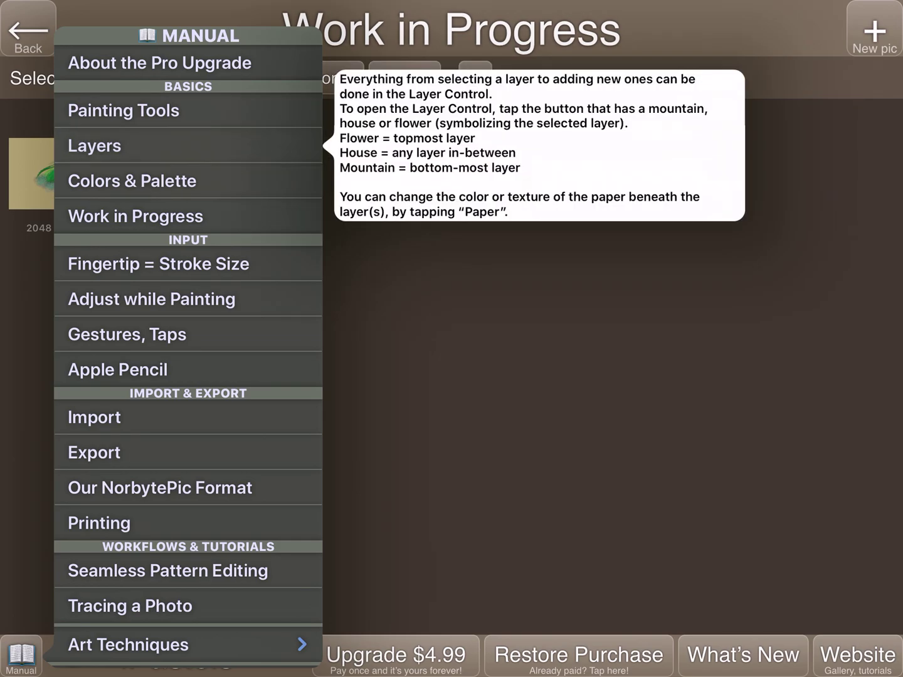
left_click(133, 181)
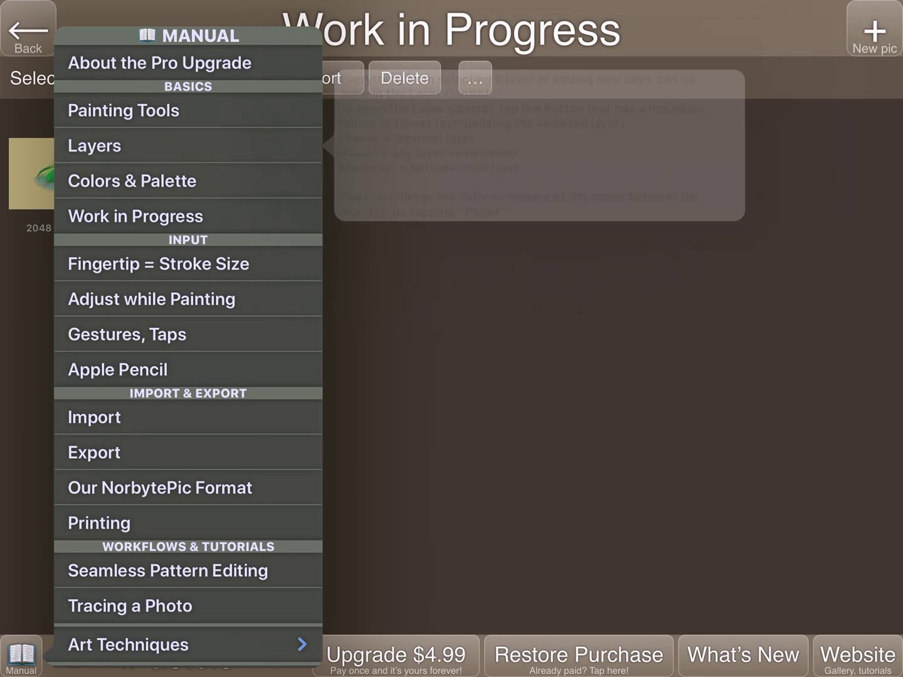
left_click(132, 181)
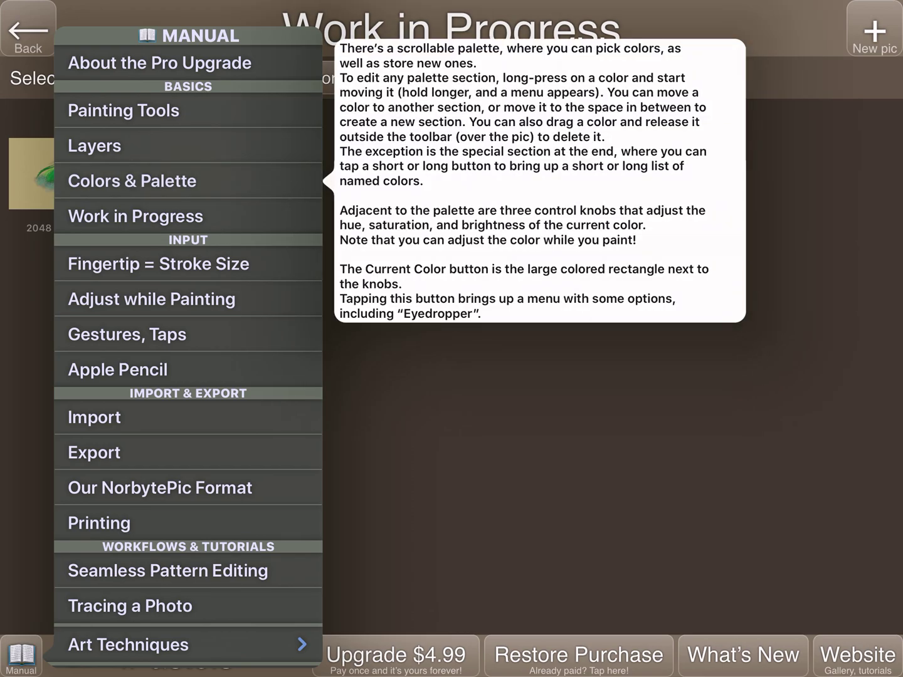
left_click(158, 264)
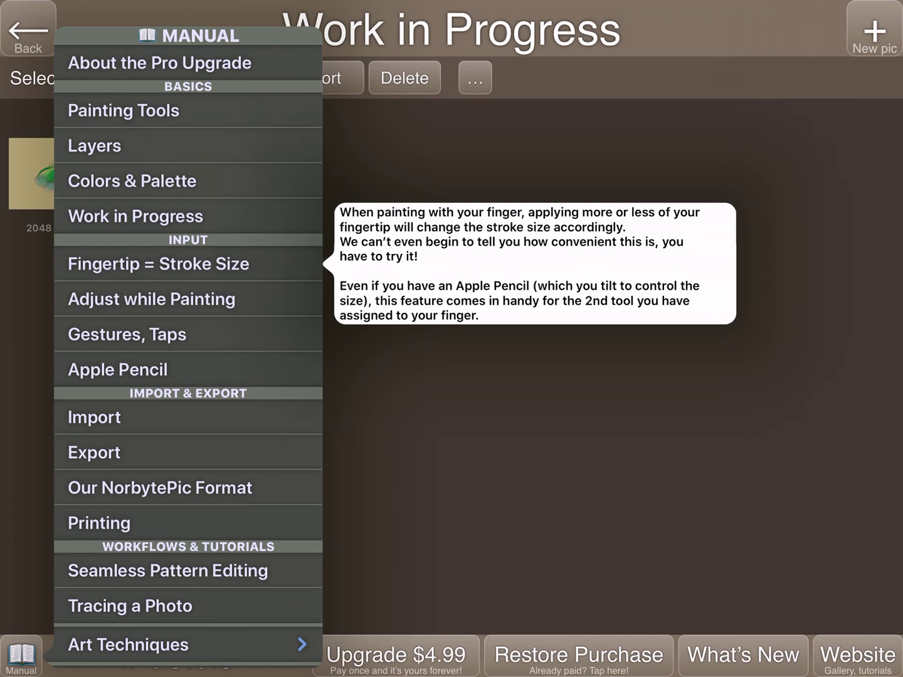
left_click(151, 299)
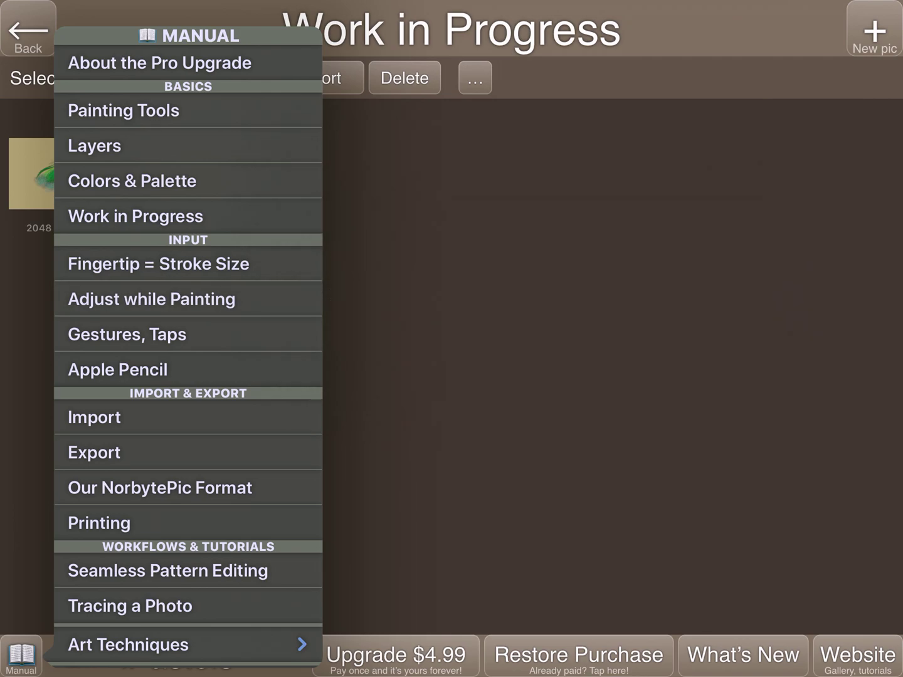
scroll(188, 333, "down", 2)
scroll(189, 334, "up", 3)
key("Escape")
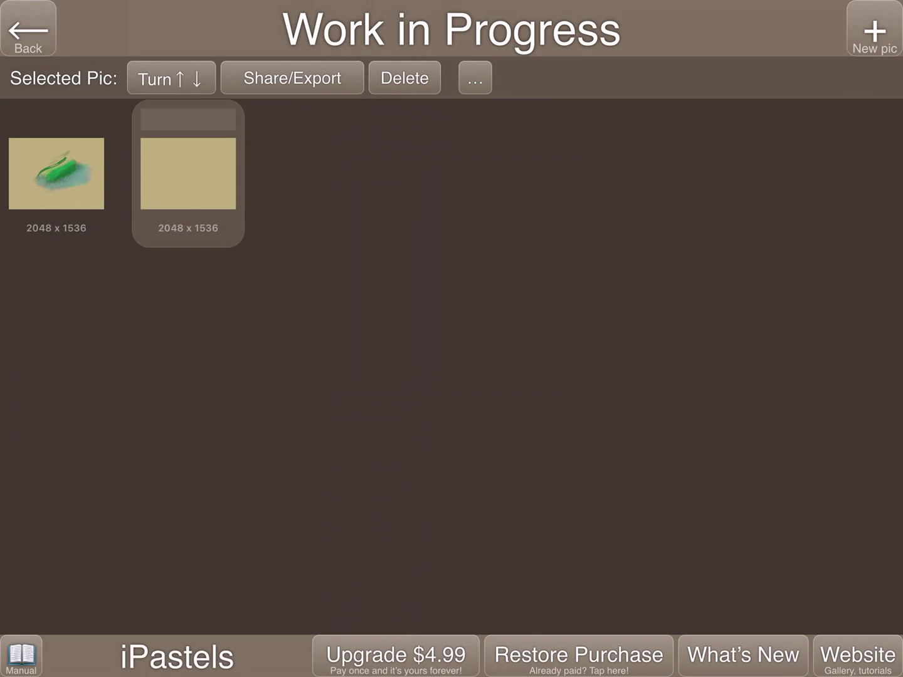
Open the green grass drawing and sketch a thin brown pencil line and pale loop above it.
left_click(57, 174)
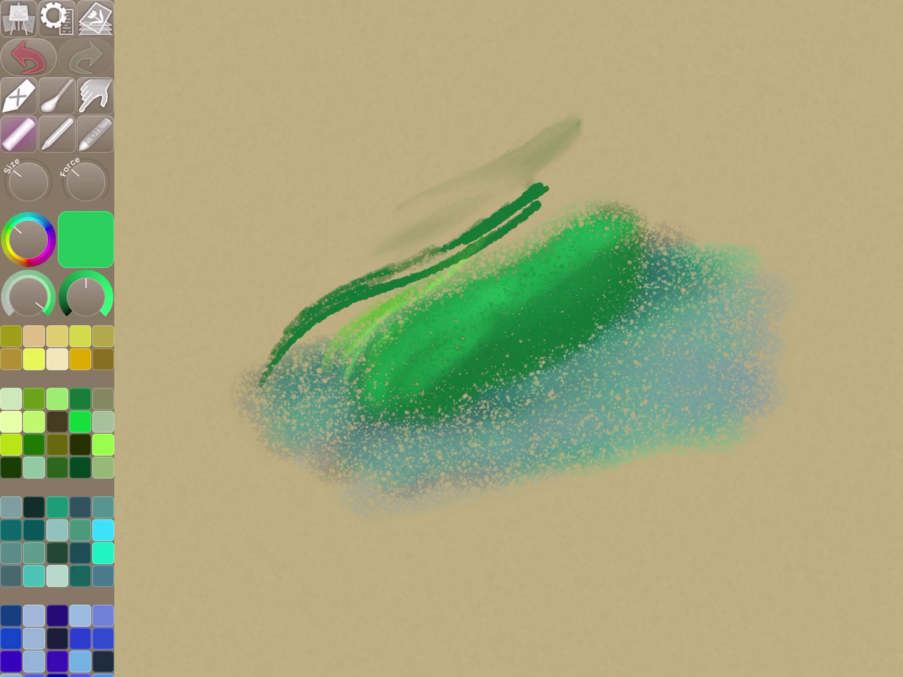
left_click(57, 133)
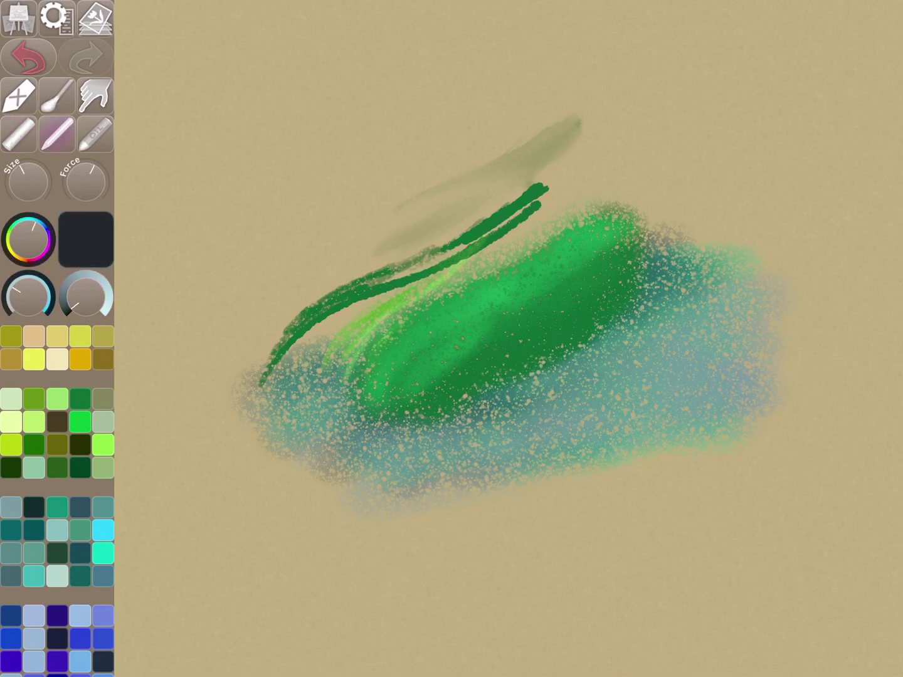
left_click_drag(195, 222, 366, 79)
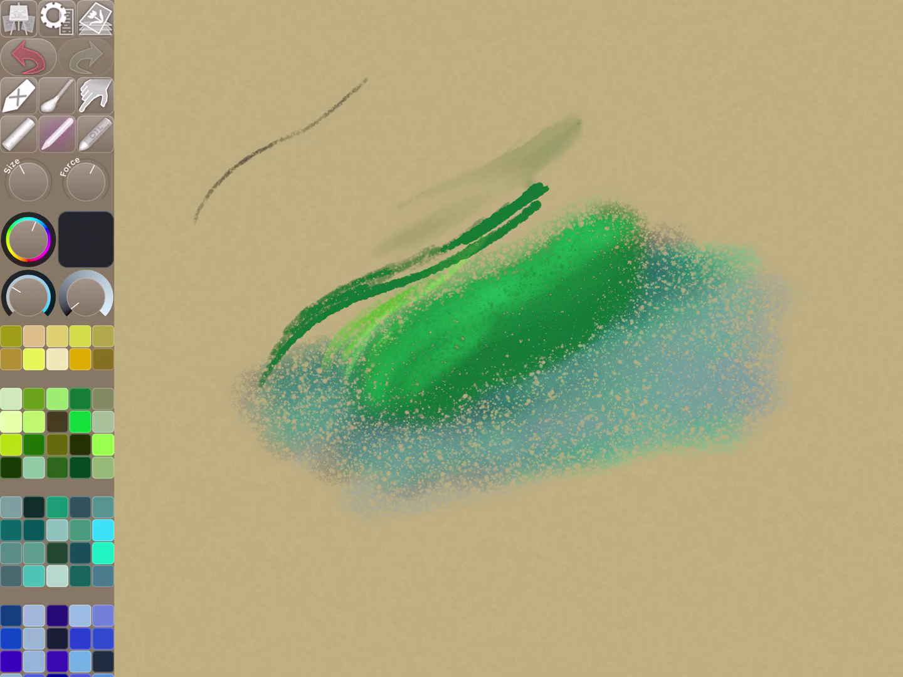
left_click_drag(28, 169, 16, 187)
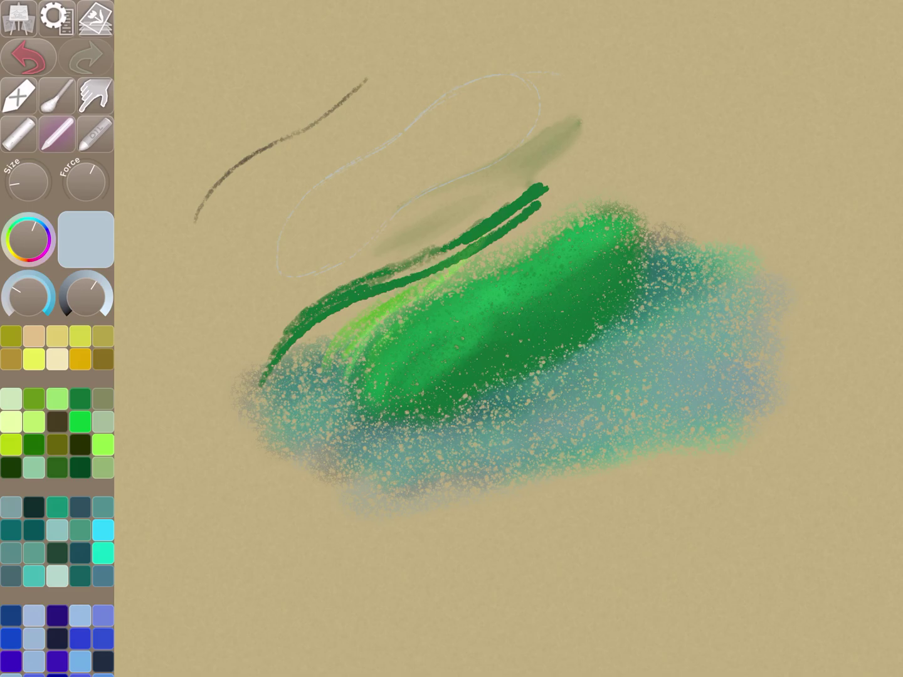
left_click(95, 133)
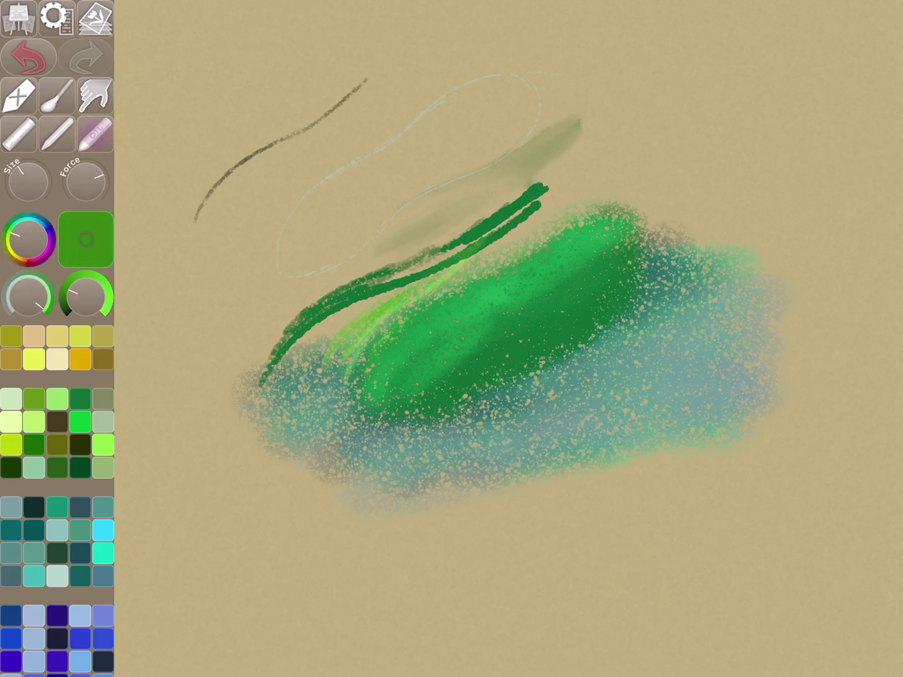
Paint bright green oil-pastel strokes at the upper right, resizing the brush and picking yellow-green.
mouse_move(608, 121)
left_mouse_down()
mouse_move(736, 85)
mouse_move(774, 58)
left_mouse_up()
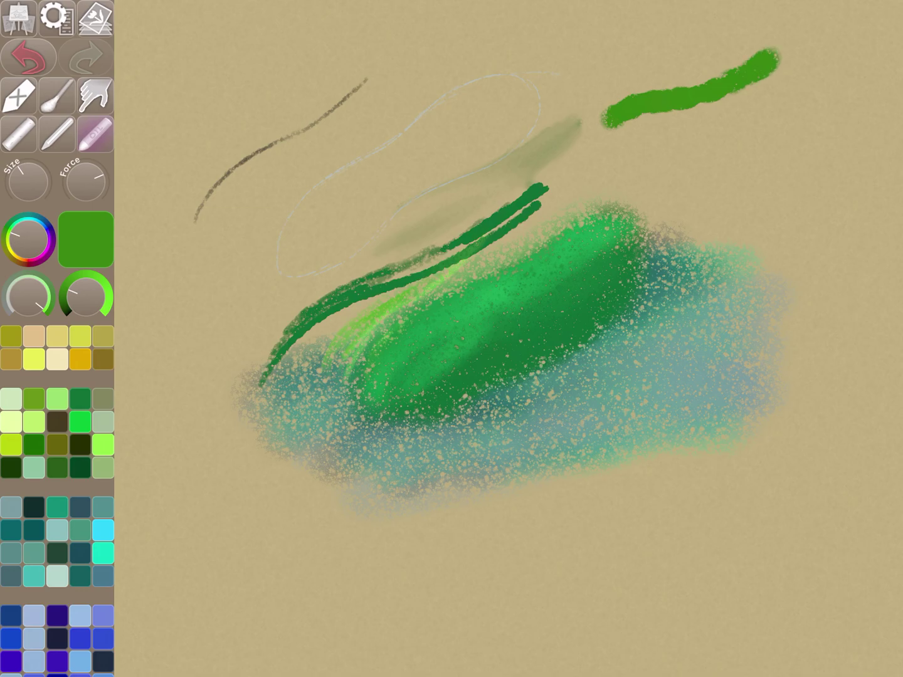
left_click_drag(22, 171, 13, 183)
left_click_drag(649, 150, 792, 100)
mouse_move(730, 131)
left_mouse_down()
mouse_move(680, 141)
mouse_move(651, 174)
left_mouse_up()
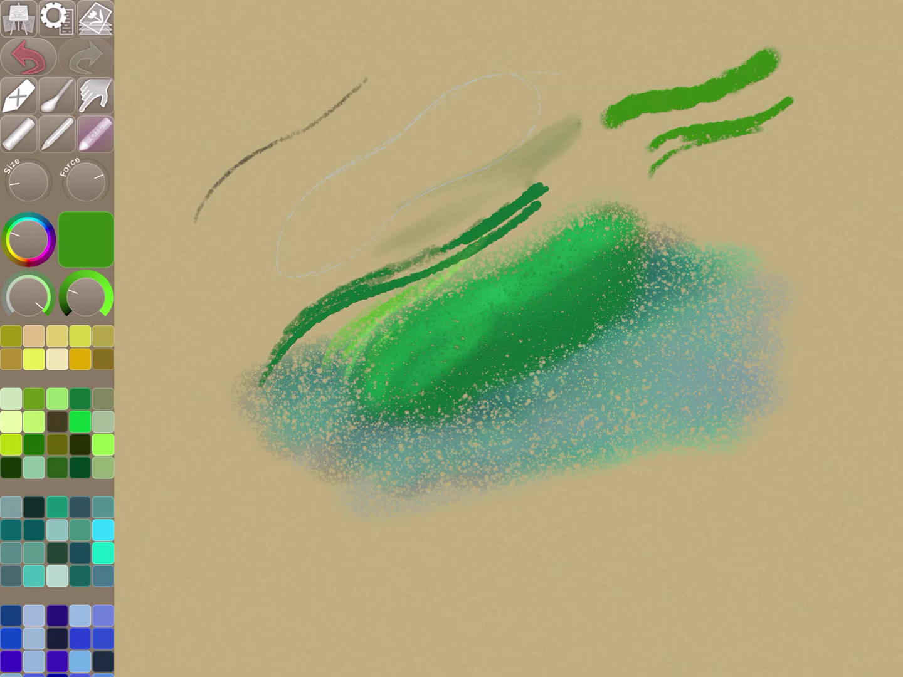
mouse_move(694, 140)
left_mouse_down()
mouse_move(626, 181)
mouse_move(776, 114)
mouse_move(649, 169)
mouse_move(646, 193)
left_mouse_up()
left_click(80, 336)
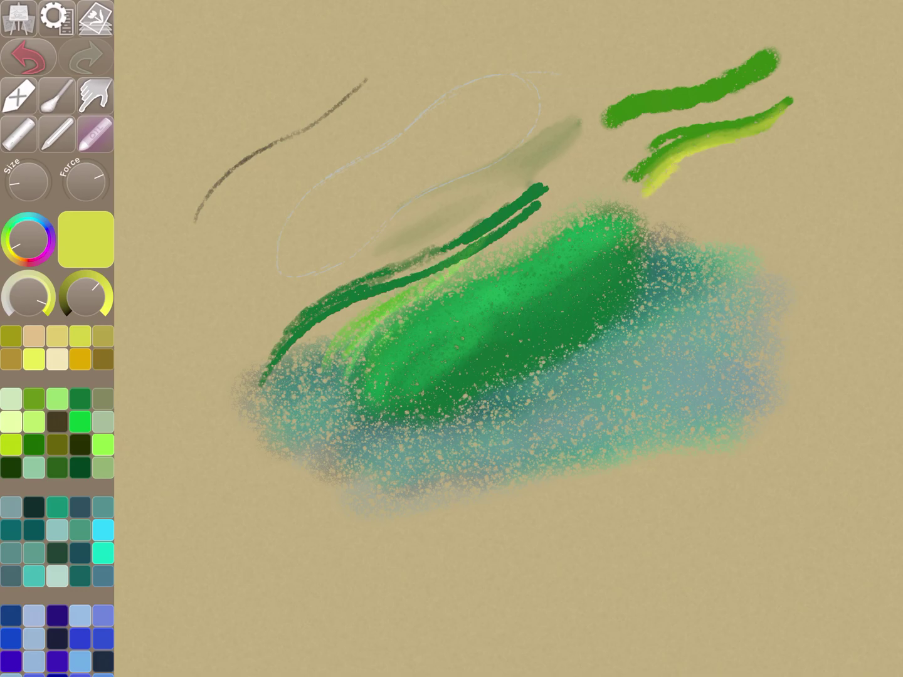
Smudge the yellow-green streak into the green oil-pastel strokes.
left_click(94, 95)
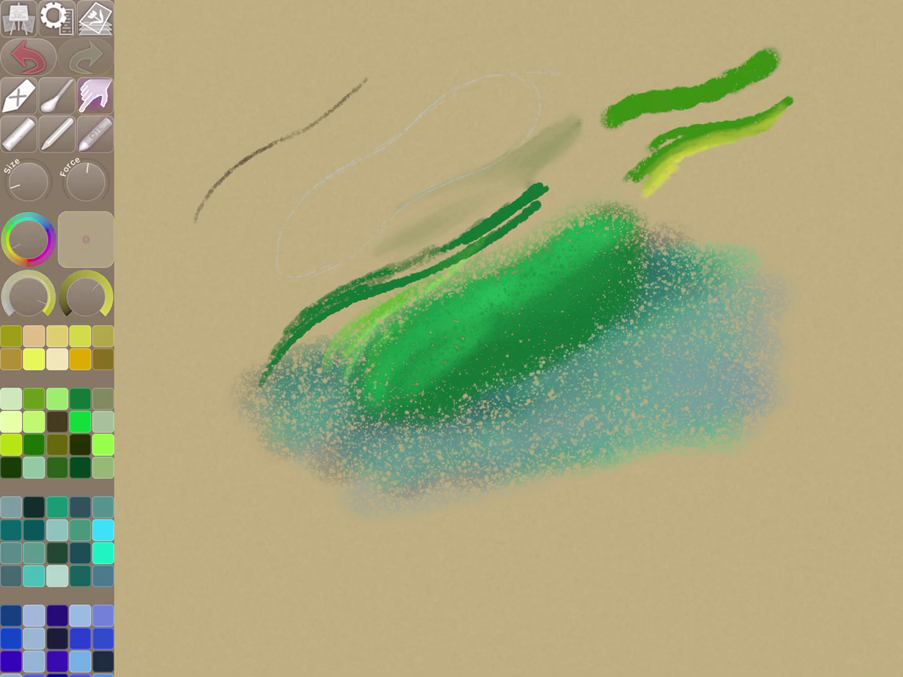
mouse_move(652, 151)
left_mouse_down()
mouse_move(744, 129)
mouse_move(771, 108)
mouse_move(642, 182)
left_mouse_up()
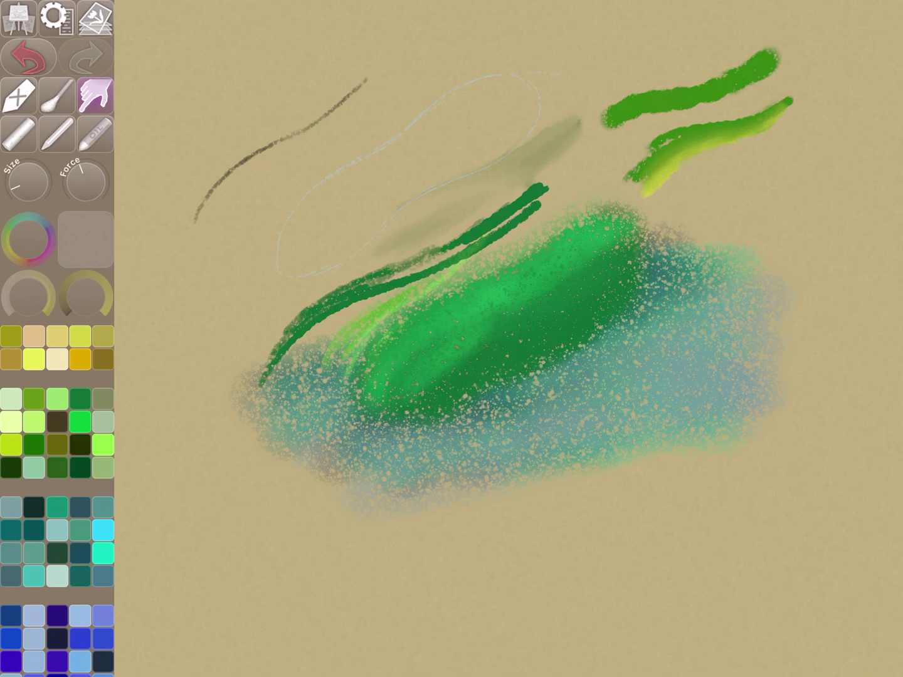
left_click_drag(680, 152, 642, 185)
left_click_drag(712, 141, 659, 177)
left_click_drag(776, 117, 733, 144)
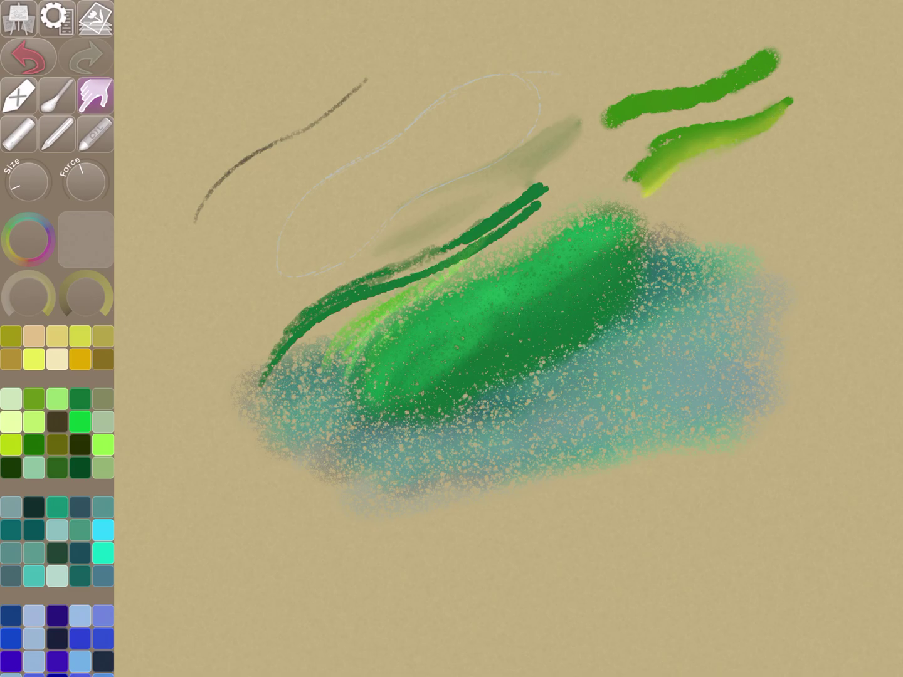
Undo four times, removing the smudges, green strokes, pale loop and brown line.
left_click(29, 57)
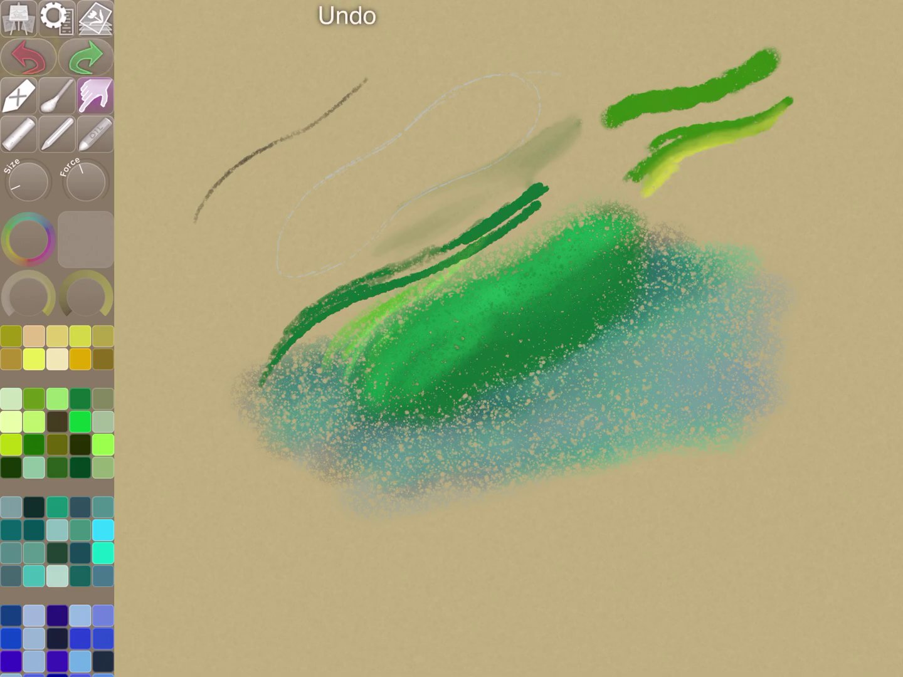
left_click(28, 56)
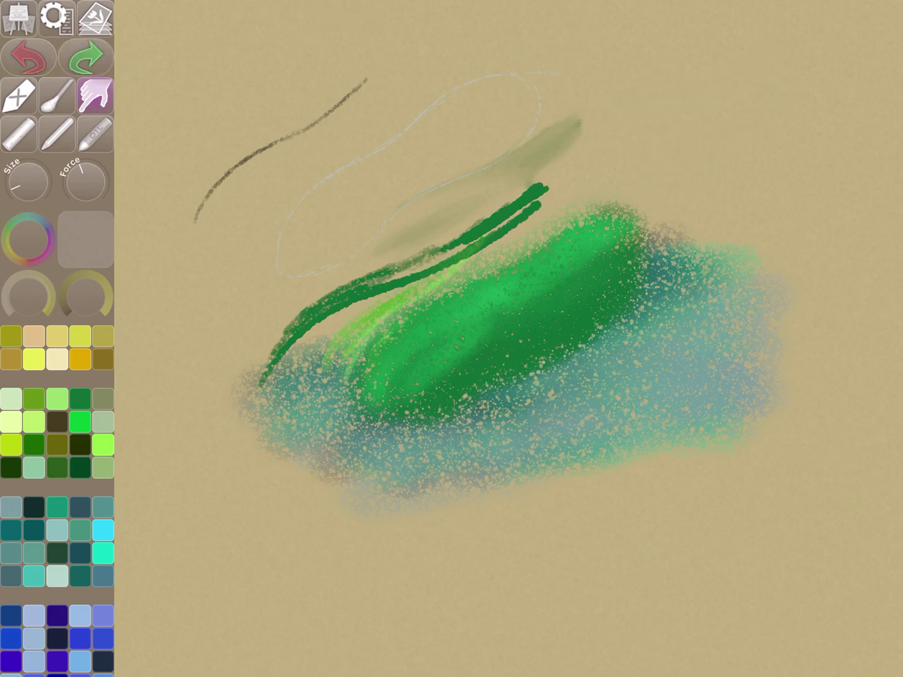
left_click(28, 57)
left_click(28, 57)
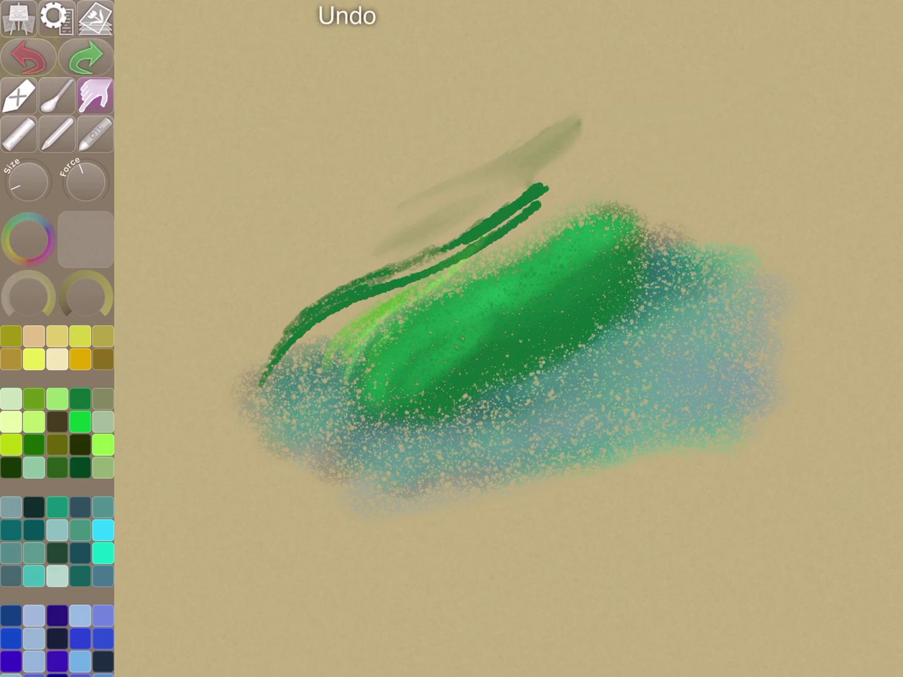